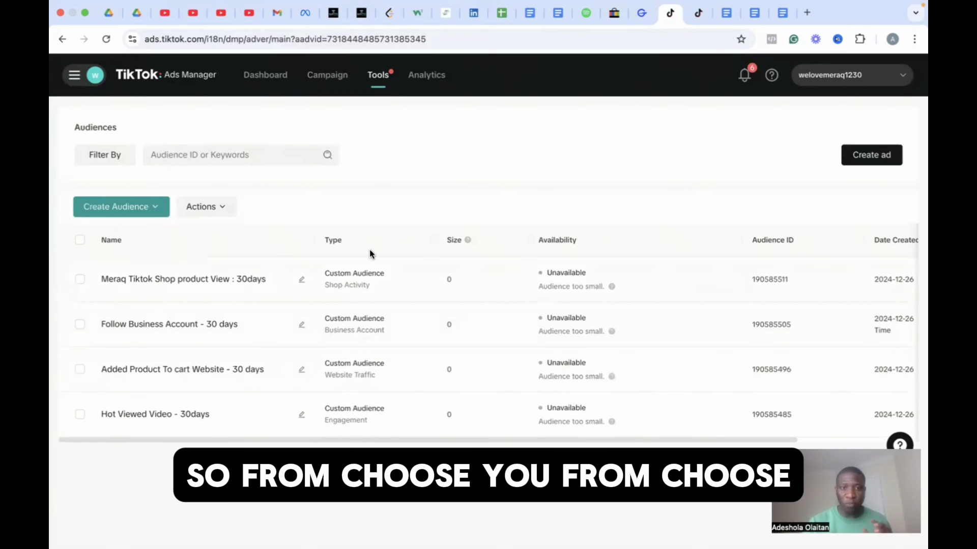
# - Start creating a new lookalike audience from the Audiences page
pyautogui.click(378, 84)
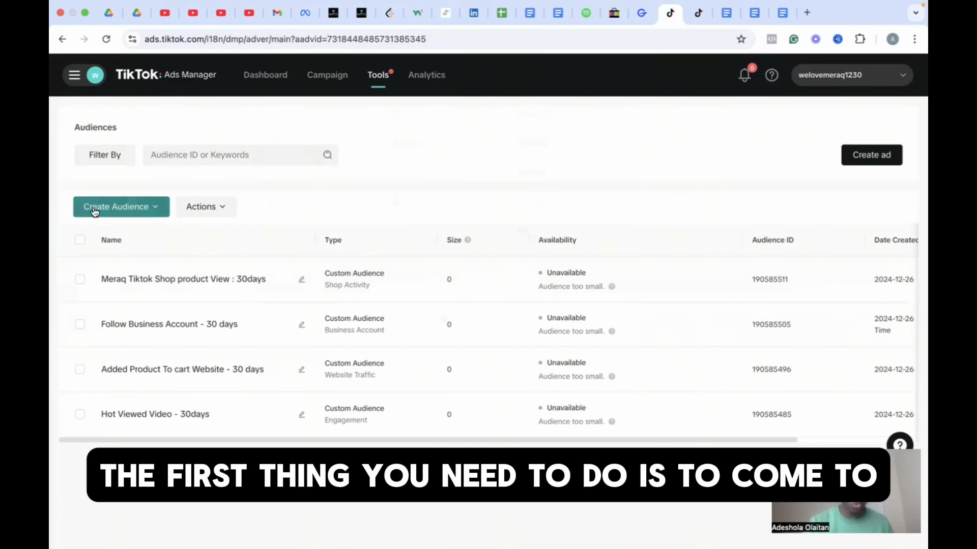
pyautogui.click(154, 214)
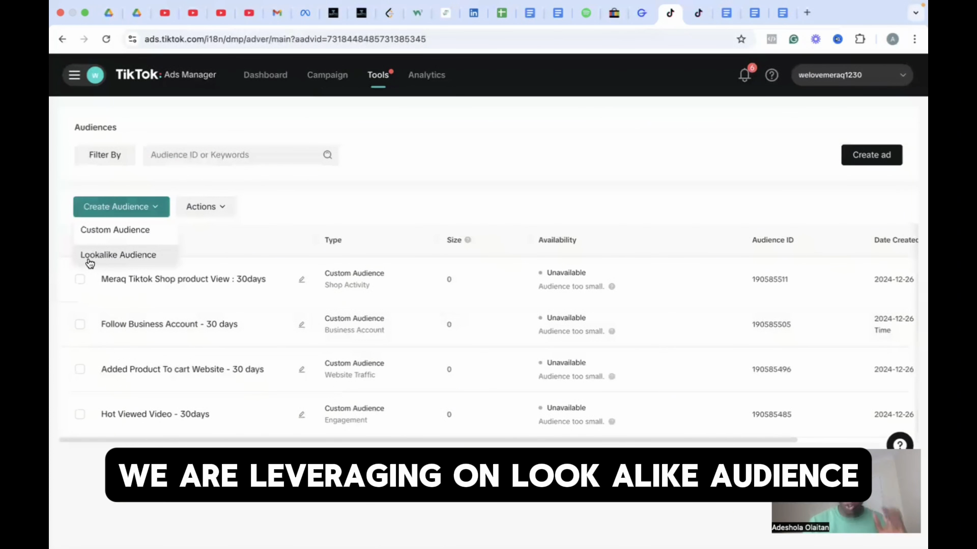
pyautogui.click(122, 261)
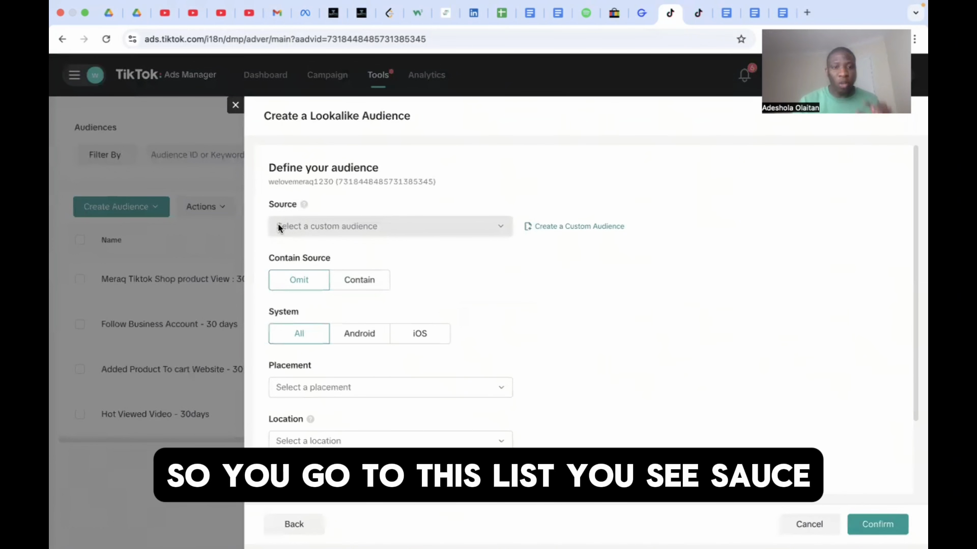
# - Check which custom audiences are available as the source for the lookalike audience
pyautogui.moveTo(303, 205)
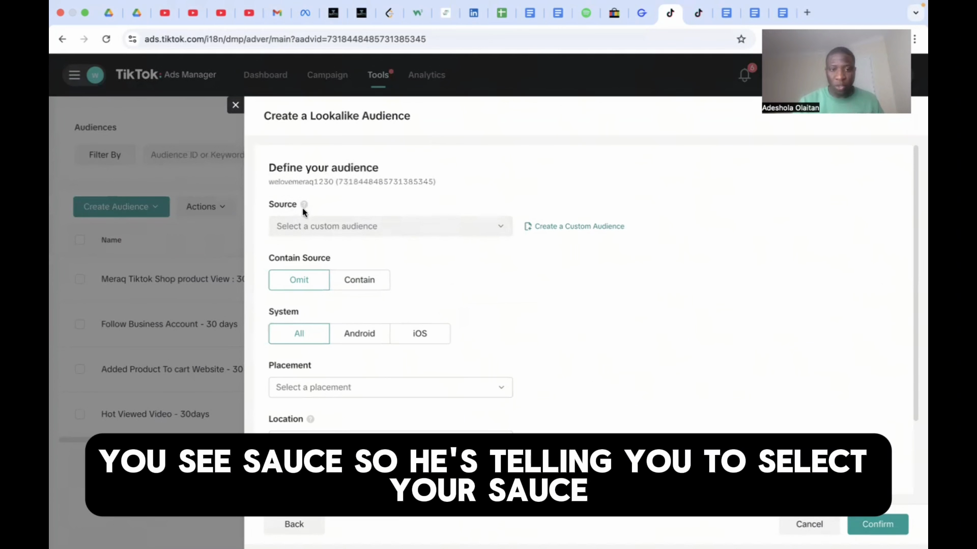
pyautogui.click(359, 227)
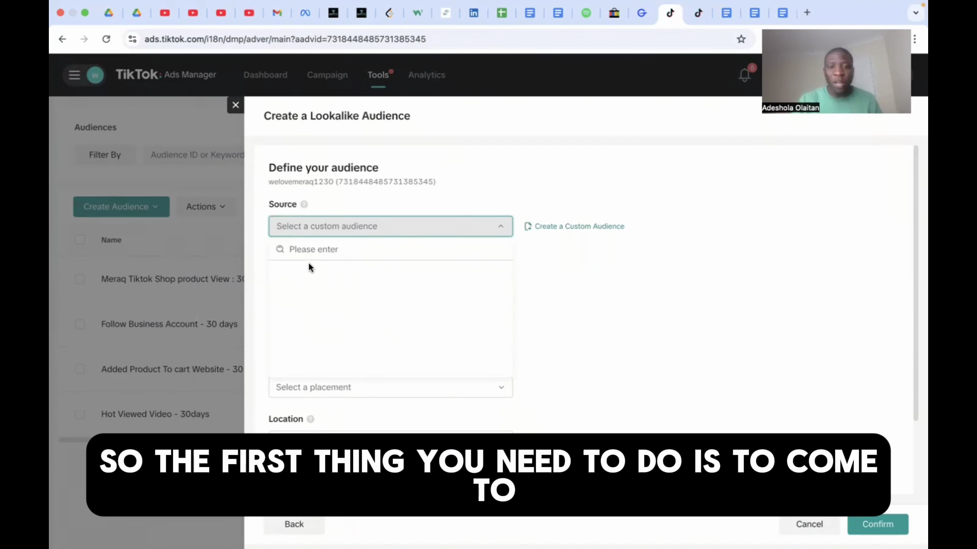
pyautogui.click(353, 228)
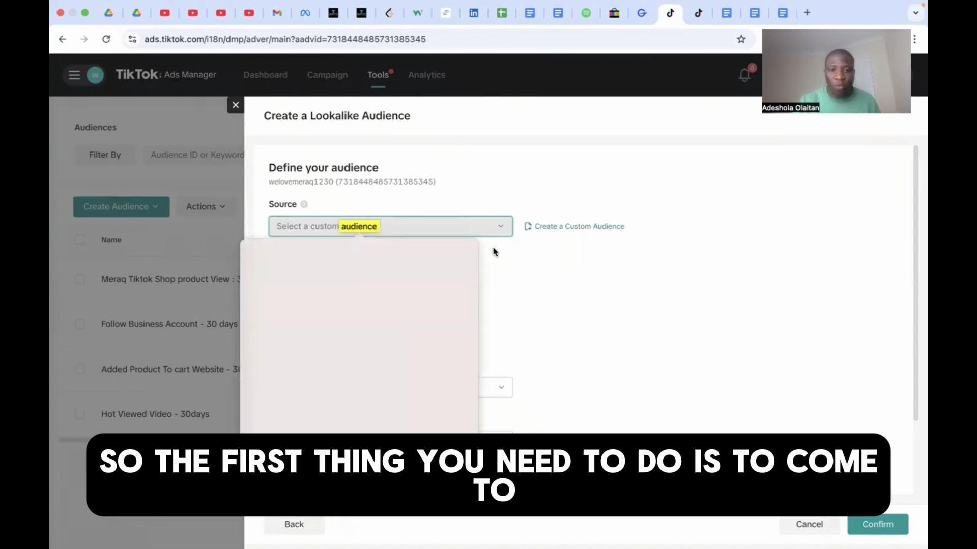
pyautogui.click(481, 232)
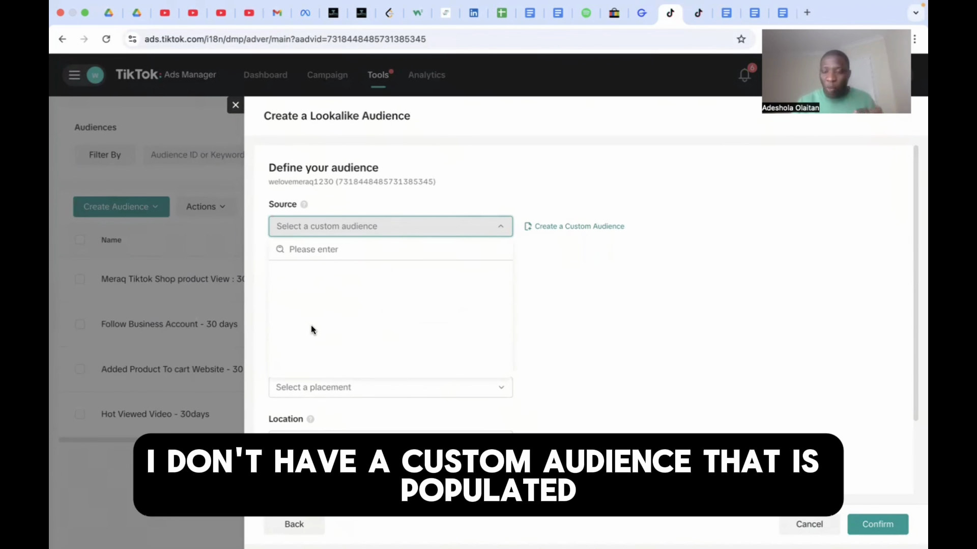
pyautogui.click(576, 312)
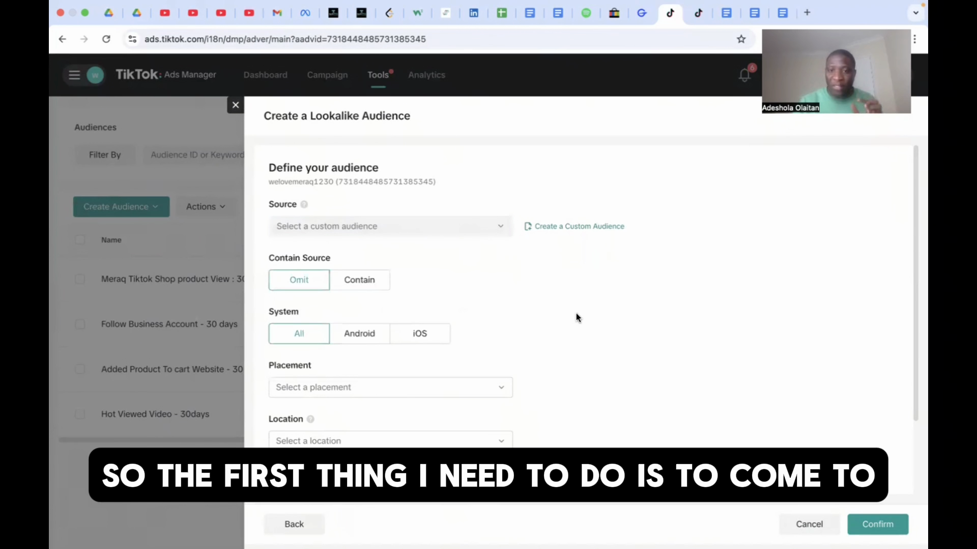
# - Start a Website Traffic custom audience for the source, including the Add to Cart and Place an Order actions instead of Page View
pyautogui.click(572, 227)
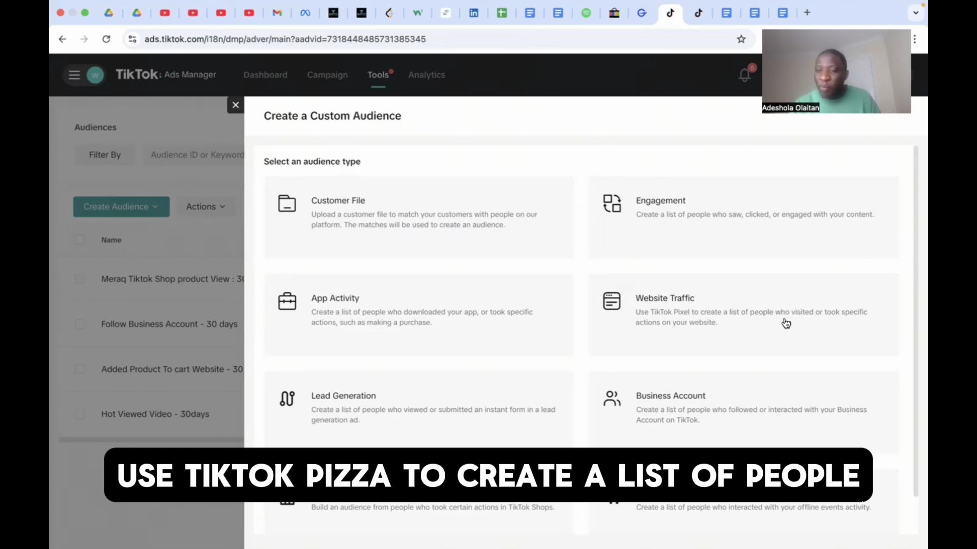
pyautogui.click(712, 319)
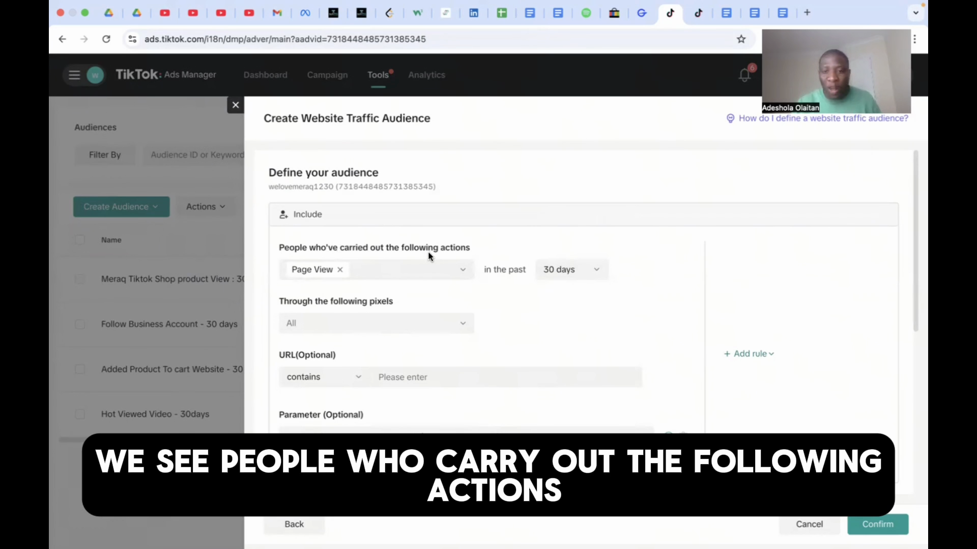
pyautogui.click(428, 278)
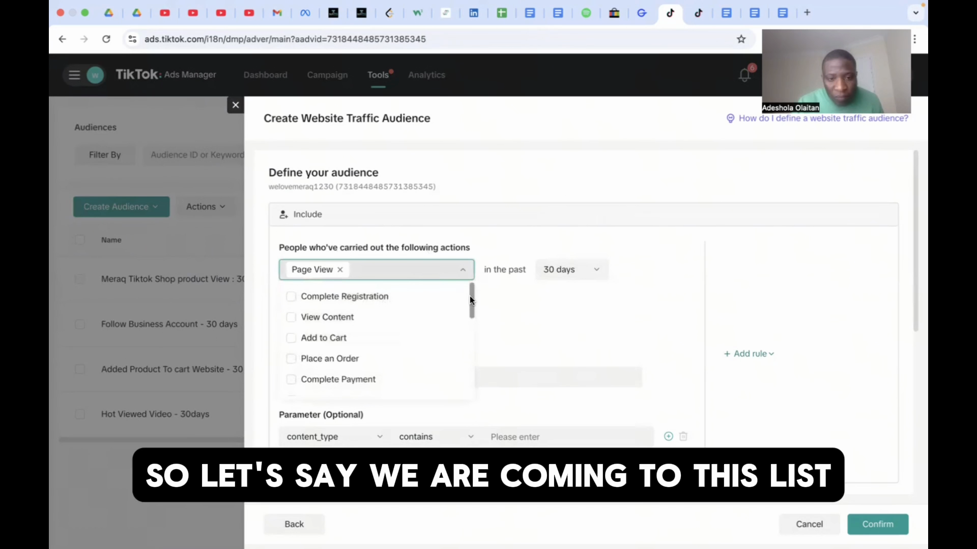
pyautogui.moveTo(469, 295); pyautogui.dragTo(384, 364)
pyautogui.click(291, 326)
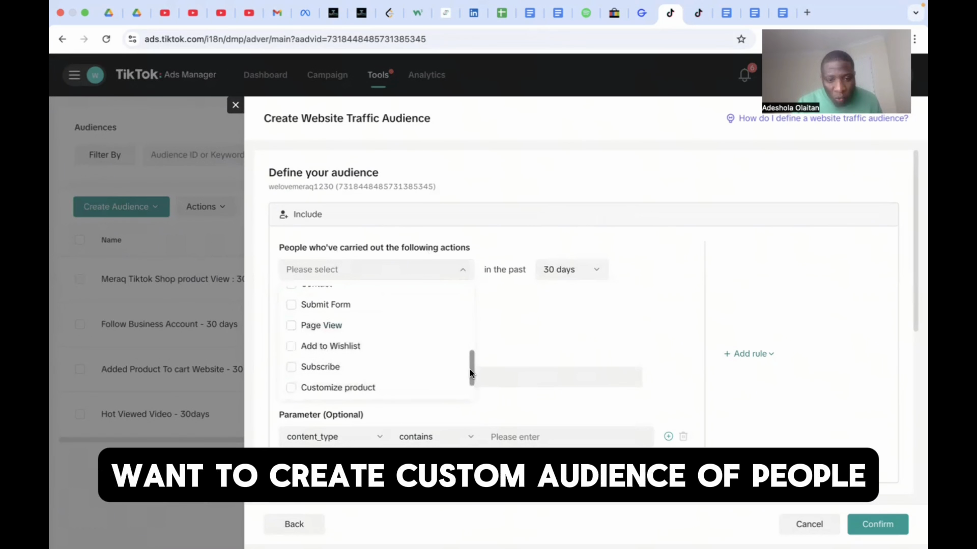
pyautogui.moveTo(469, 368); pyautogui.dragTo(466, 318)
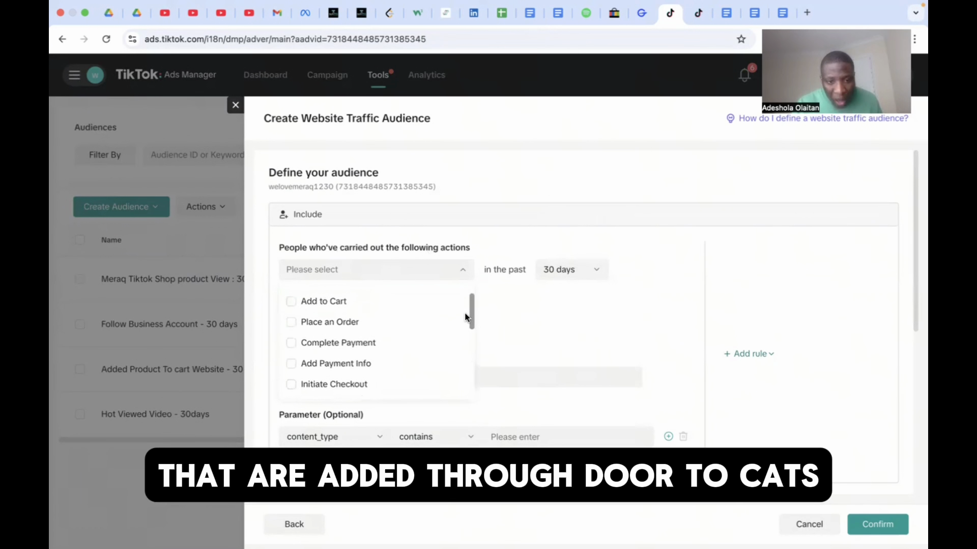
pyautogui.click(314, 303)
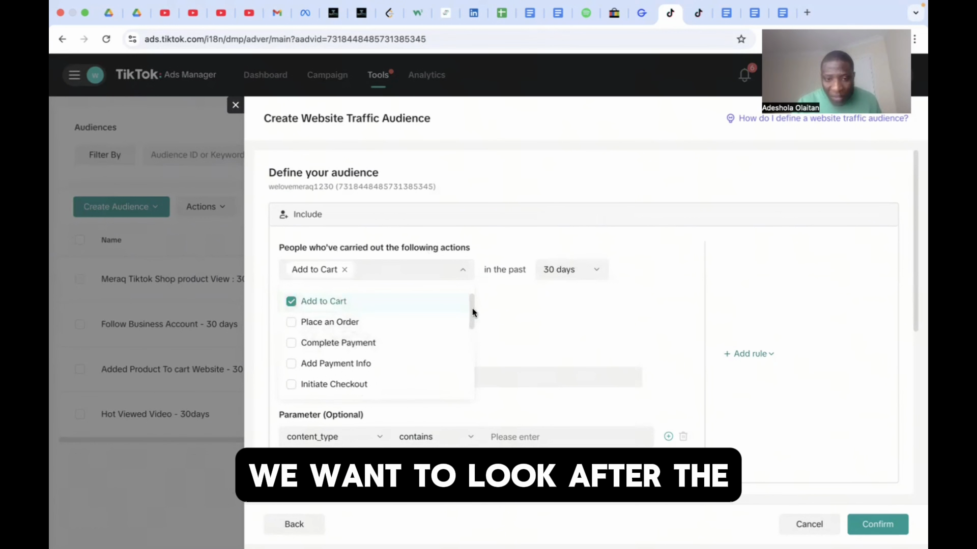
pyautogui.scroll(-1, 472, 310)
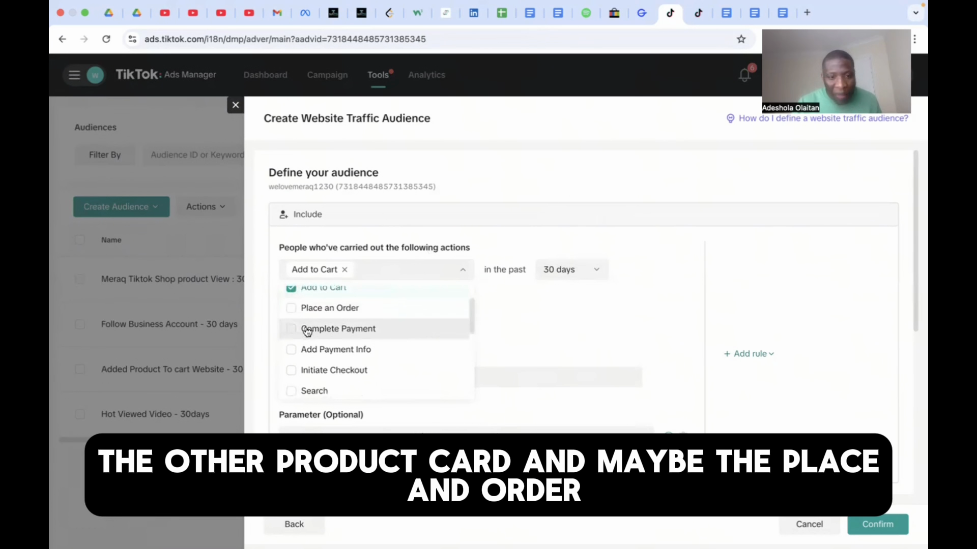
pyautogui.click(291, 310)
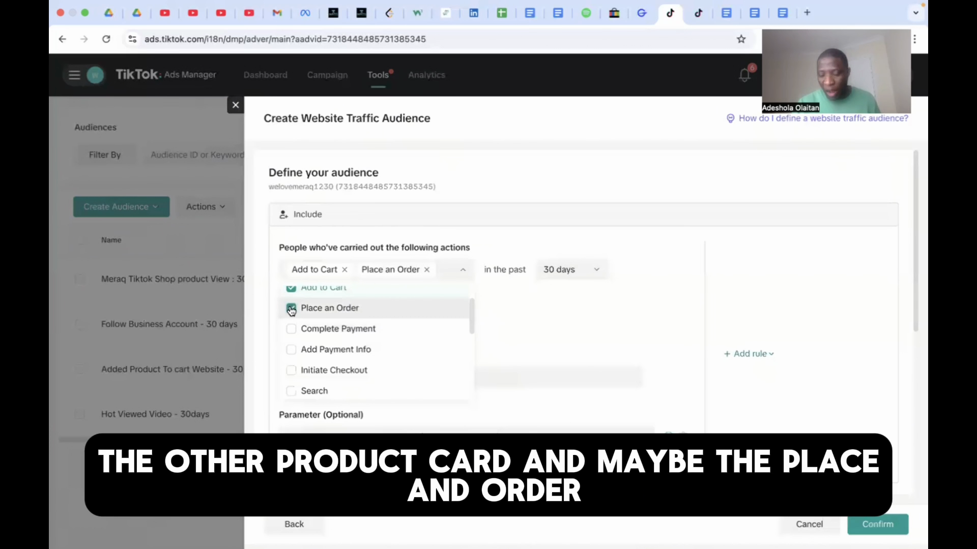
pyautogui.click(655, 262)
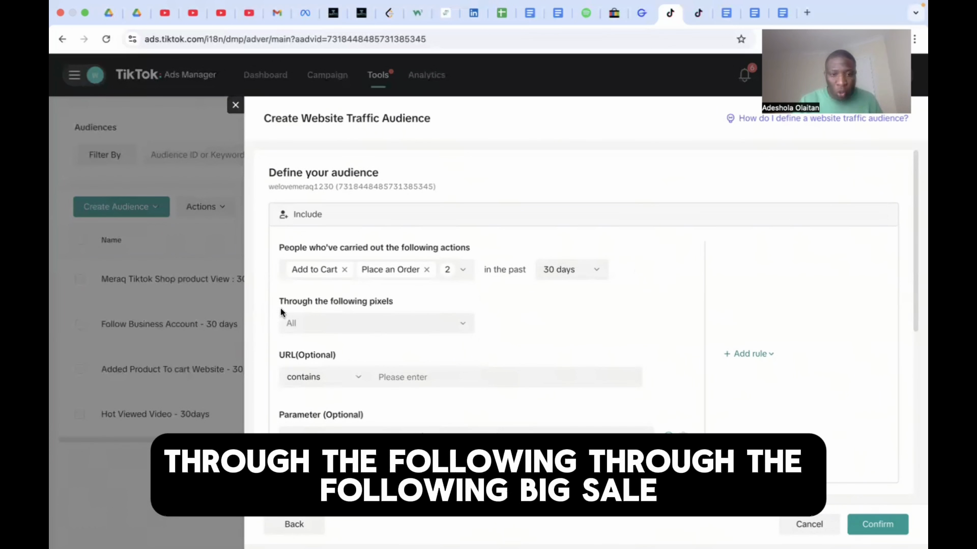
# - Check the available pixels and set the time window for the included actions to the past 60 days
pyautogui.click(395, 328)
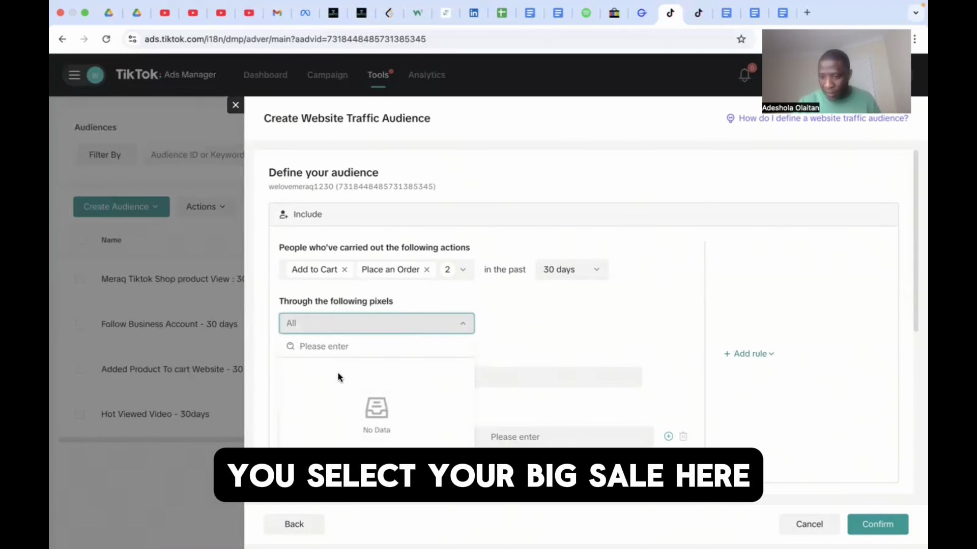
pyautogui.click(548, 330)
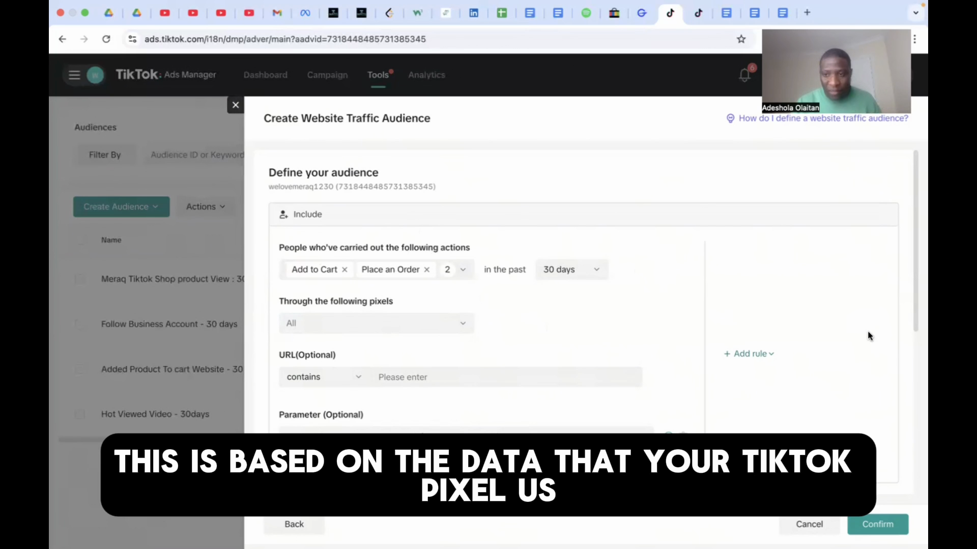
pyautogui.moveTo(914, 296); pyautogui.dragTo(918, 342)
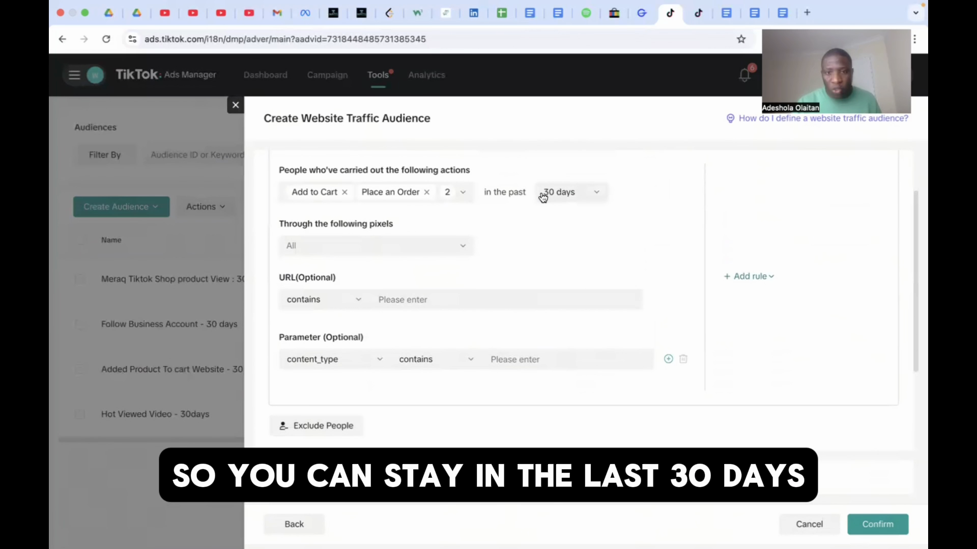
pyautogui.click(571, 196)
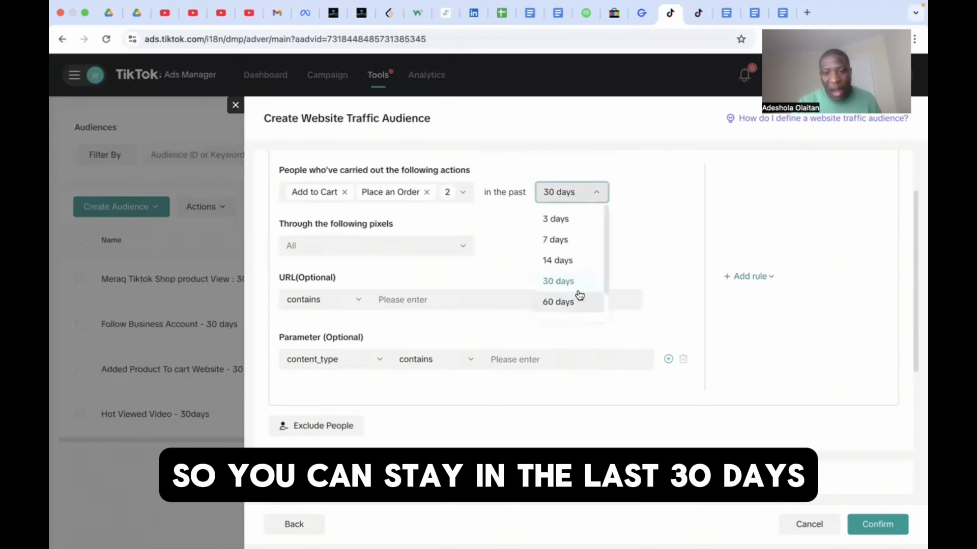
pyautogui.moveTo(604, 287); pyautogui.dragTo(605, 294)
pyautogui.scroll(-1, 605, 296)
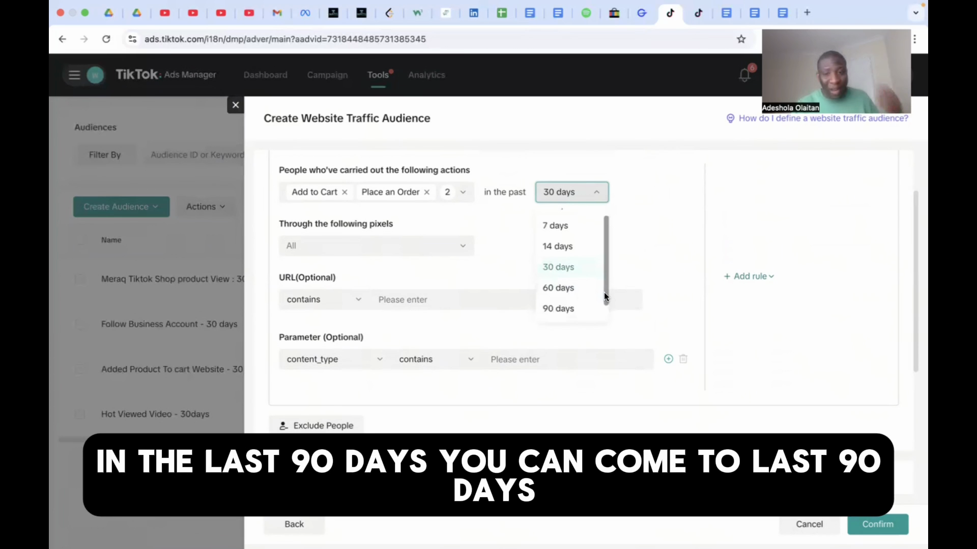
pyautogui.click(568, 288)
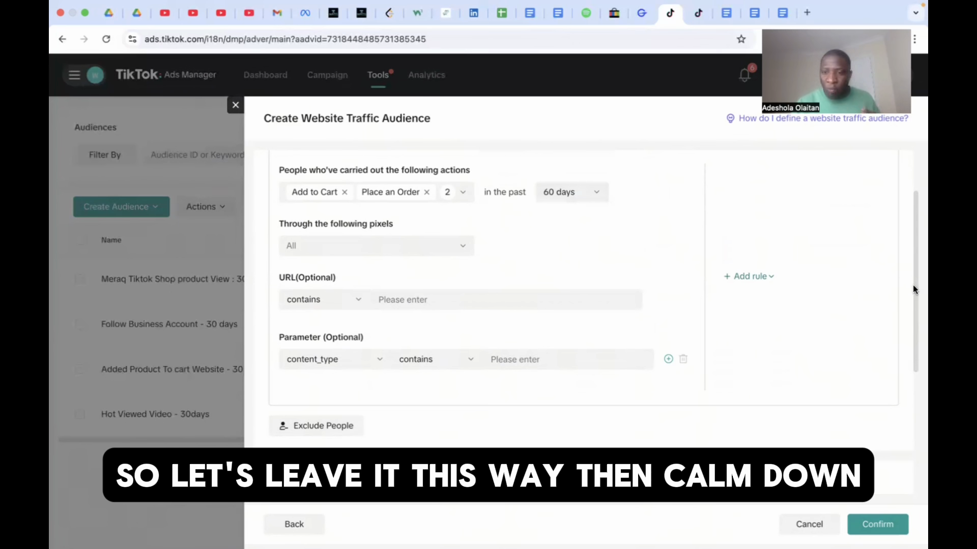
# - Name the website traffic audience "Place Order Custom audience - 90 days"
pyautogui.moveTo(912, 276); pyautogui.dragTo(919, 433)
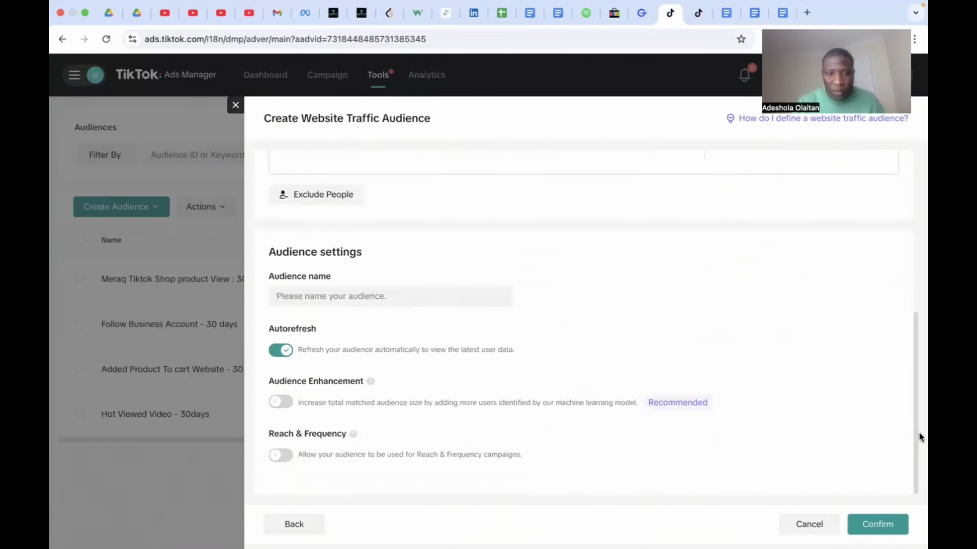
pyautogui.click(394, 304)
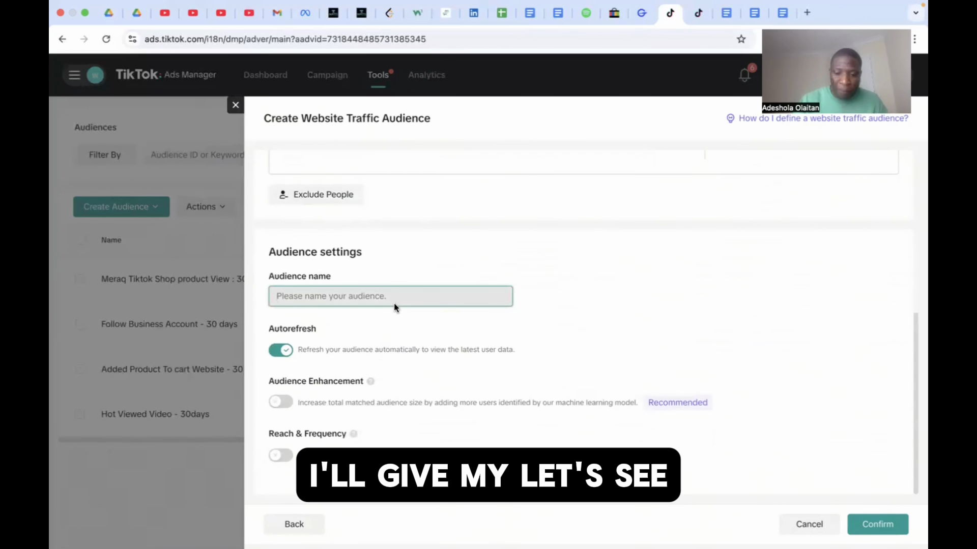
pyautogui.write('Place')
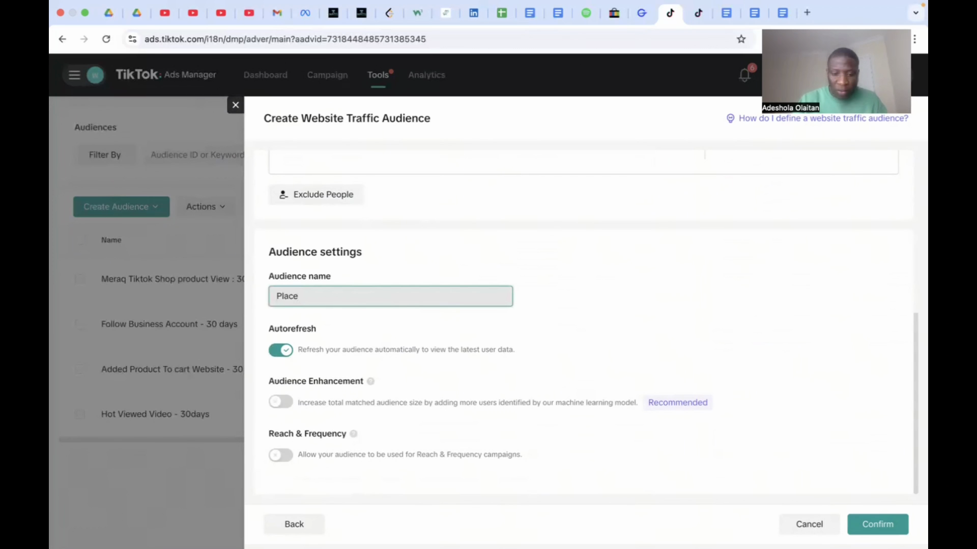
pyautogui.write(' O')
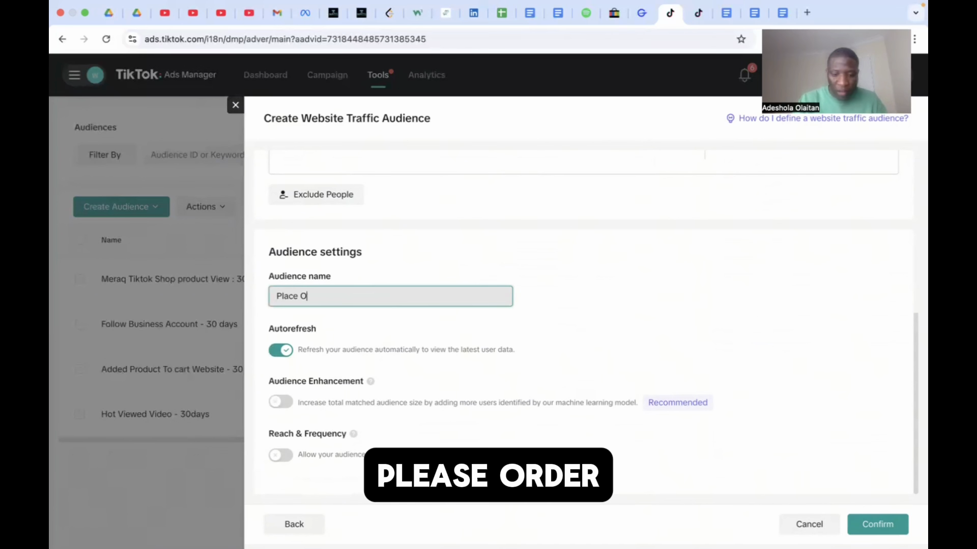
pyautogui.write('rder Cust')
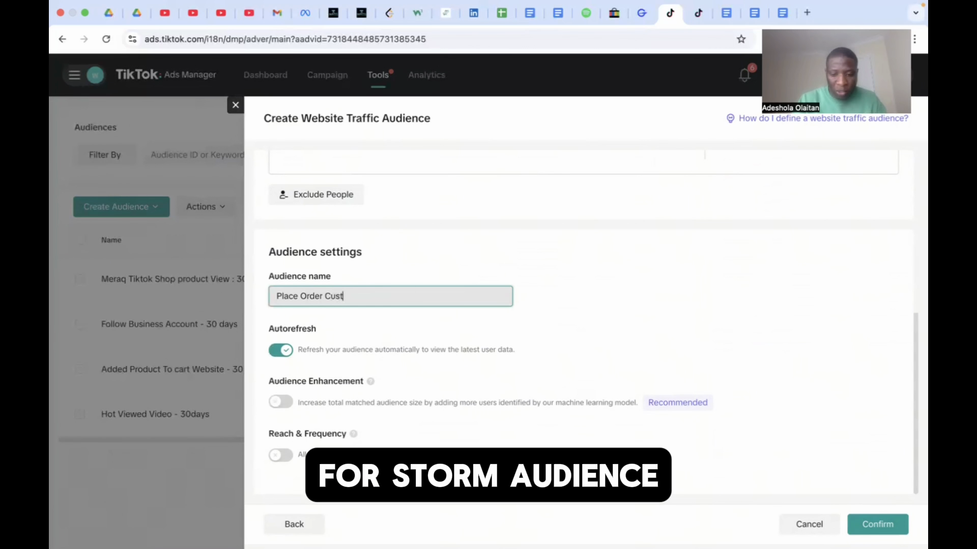
pyautogui.write('om ')
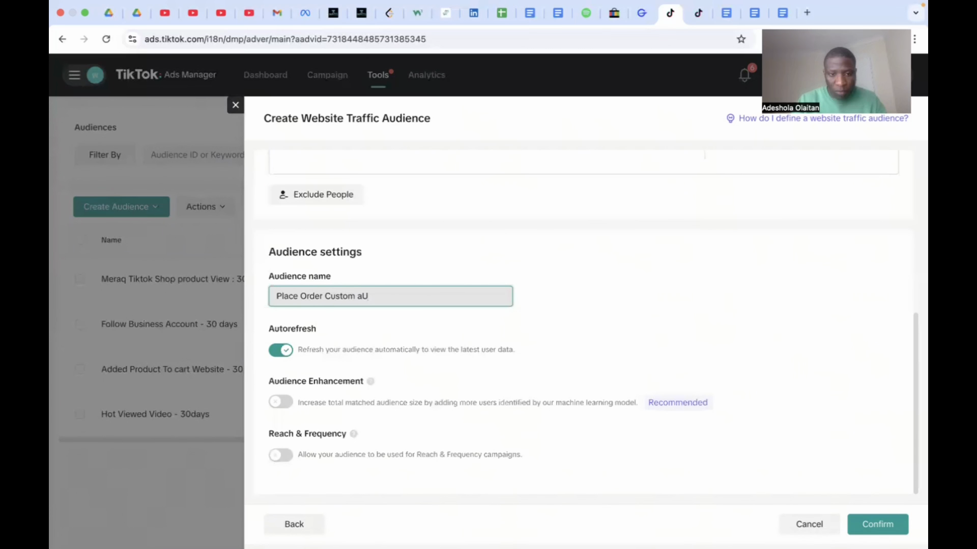
pyautogui.write('au')
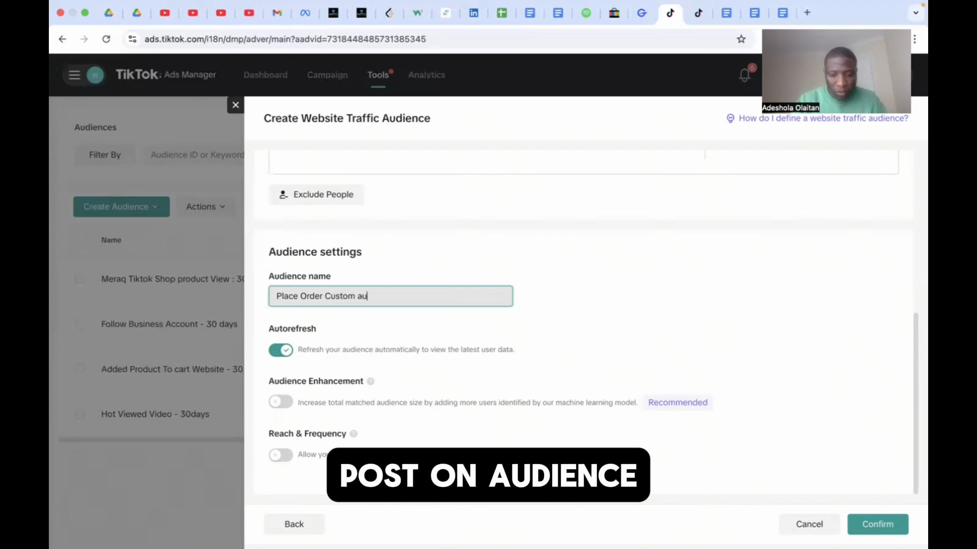
pyautogui.press('BackSpace')
pyautogui.press('BackSpace')
pyautogui.write('ce -')
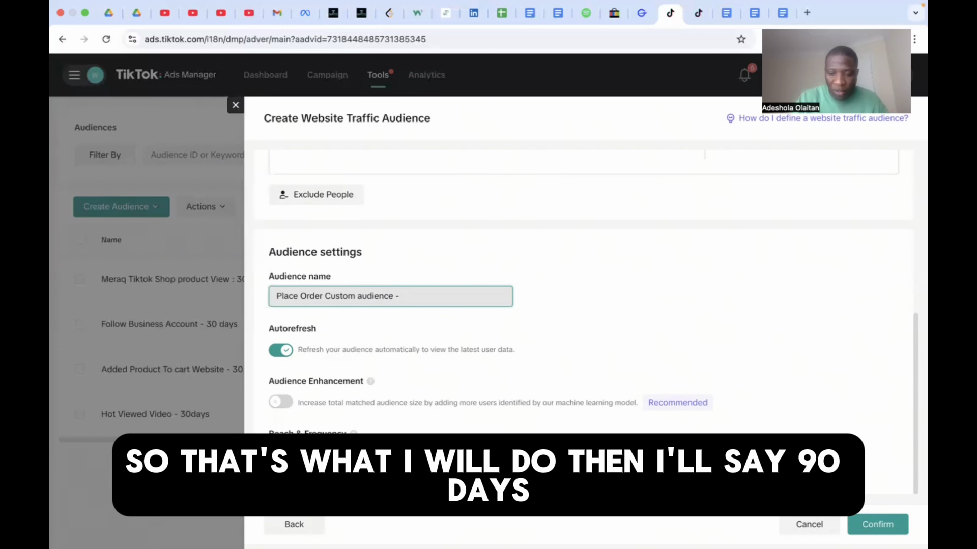
pyautogui.write(' 90 days')
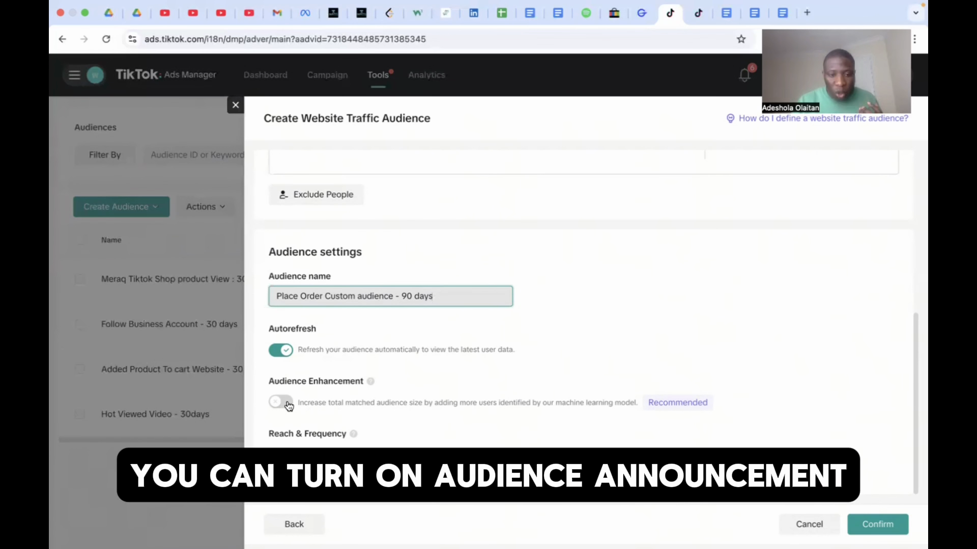
# - Turn on Audience Enhancement for the website traffic audience and review its definition and settings
pyautogui.click(281, 402)
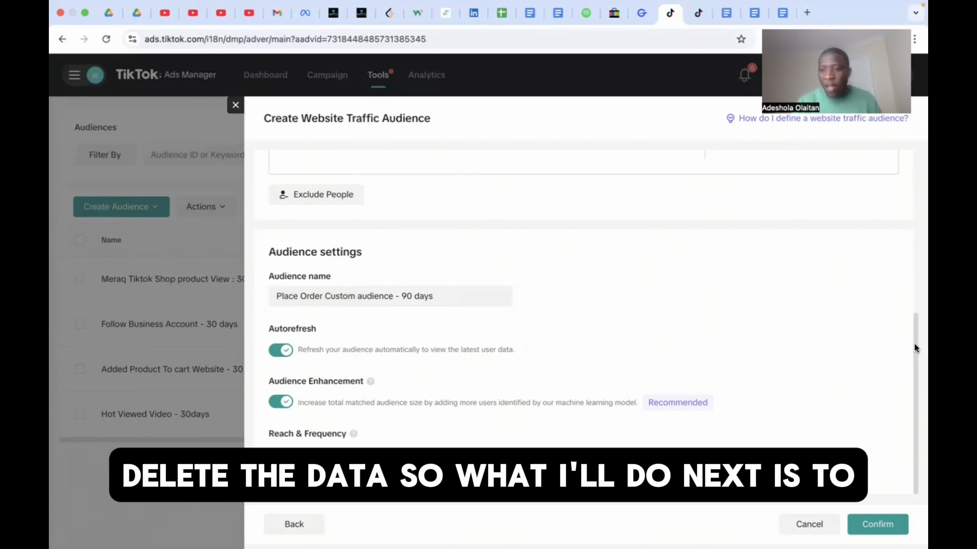
pyautogui.scroll(10, 914, 343)
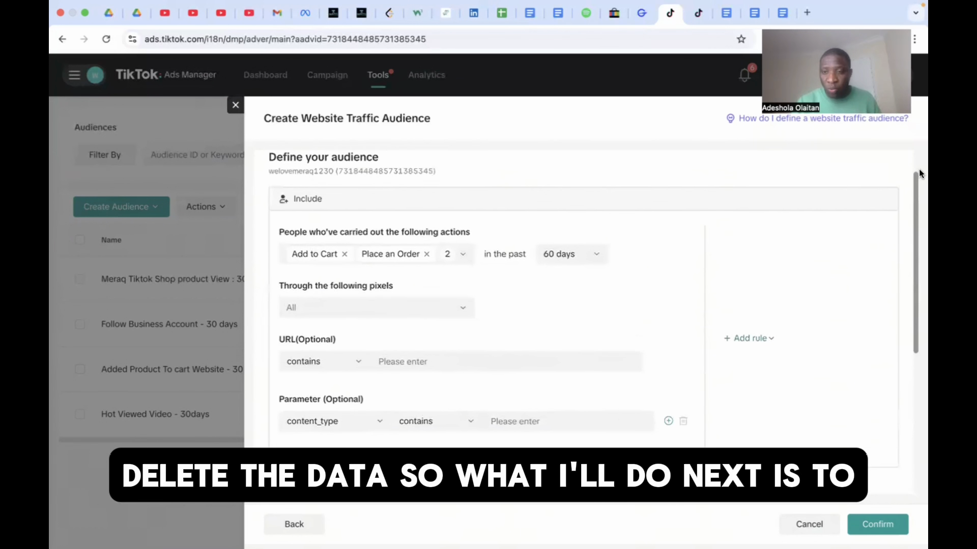
pyautogui.scroll(-10, 908, 285)
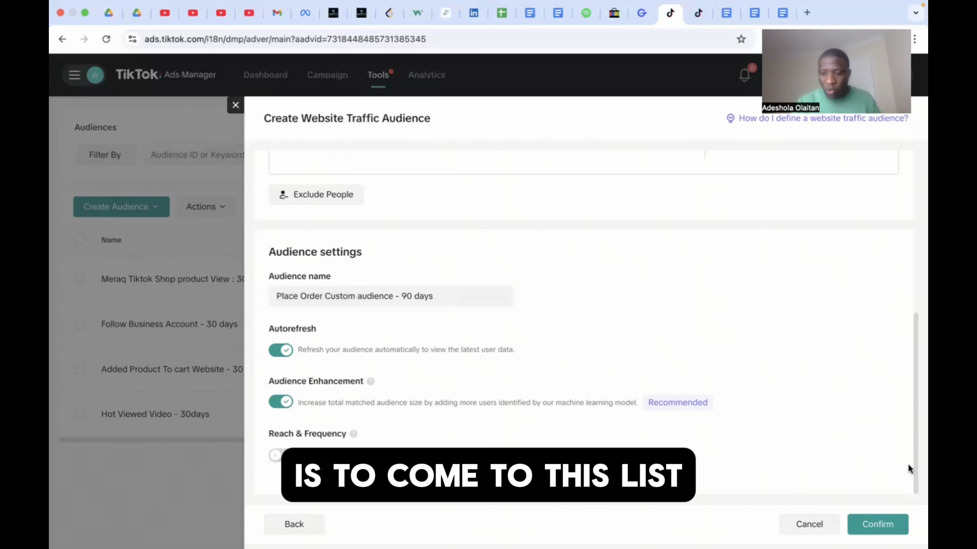
# - Confirm the website traffic audience's settings to create it
pyautogui.click(878, 526)
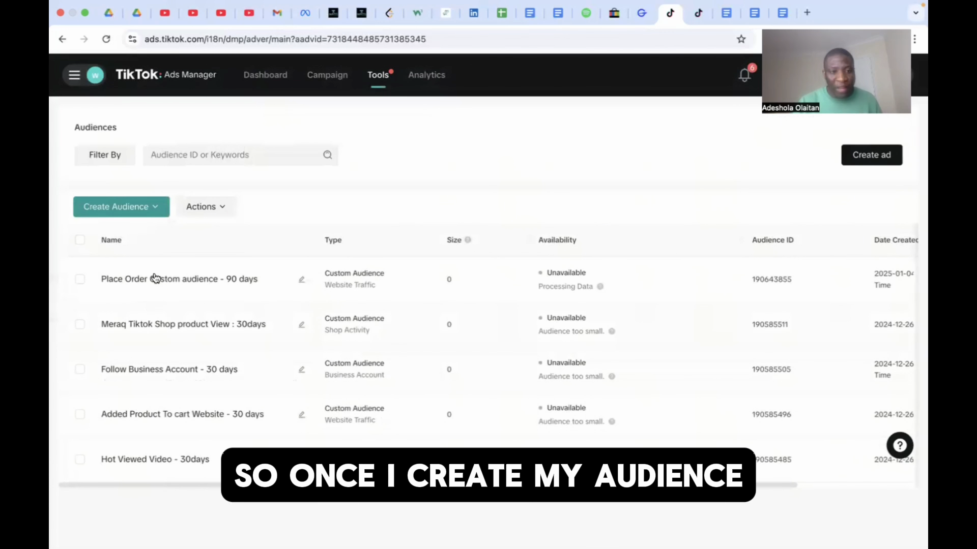
pyautogui.click(144, 208)
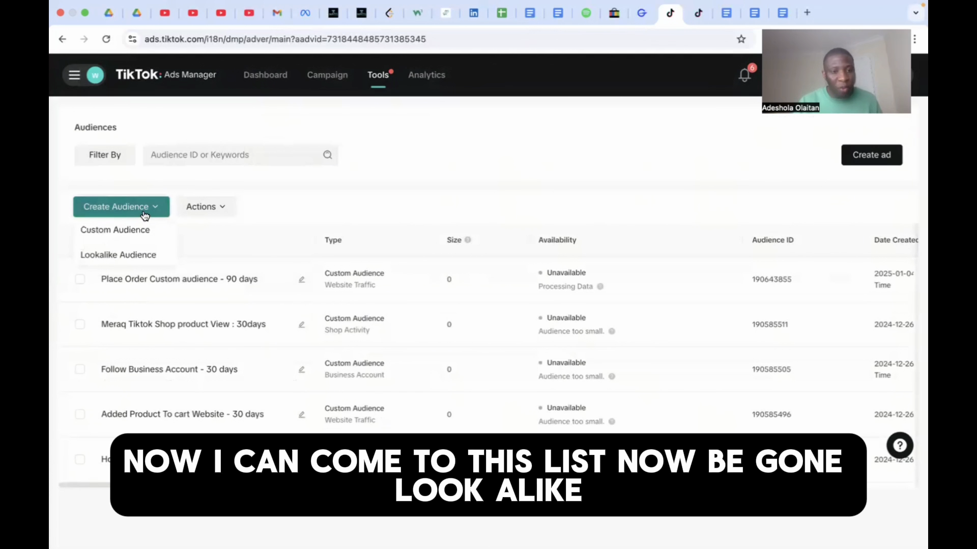
pyautogui.click(128, 255)
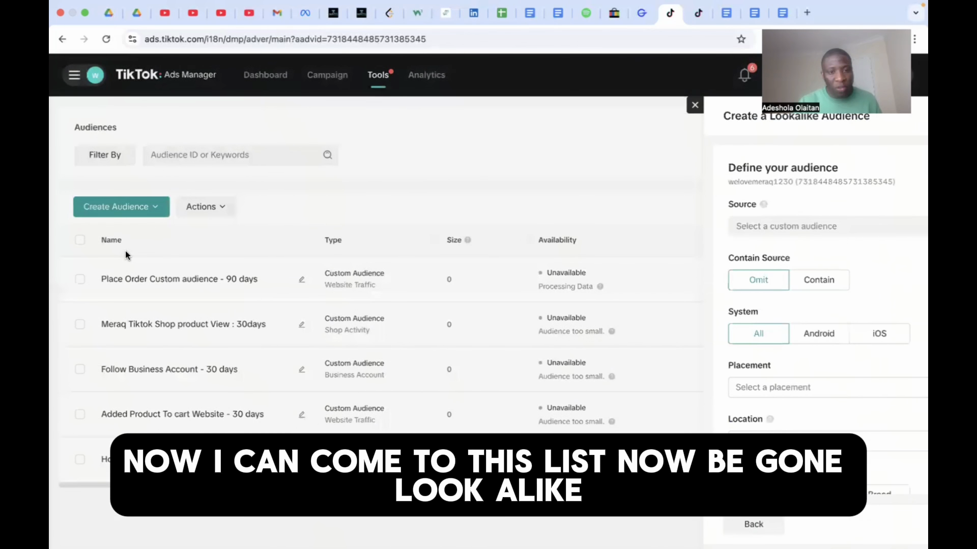
pyautogui.click(474, 232)
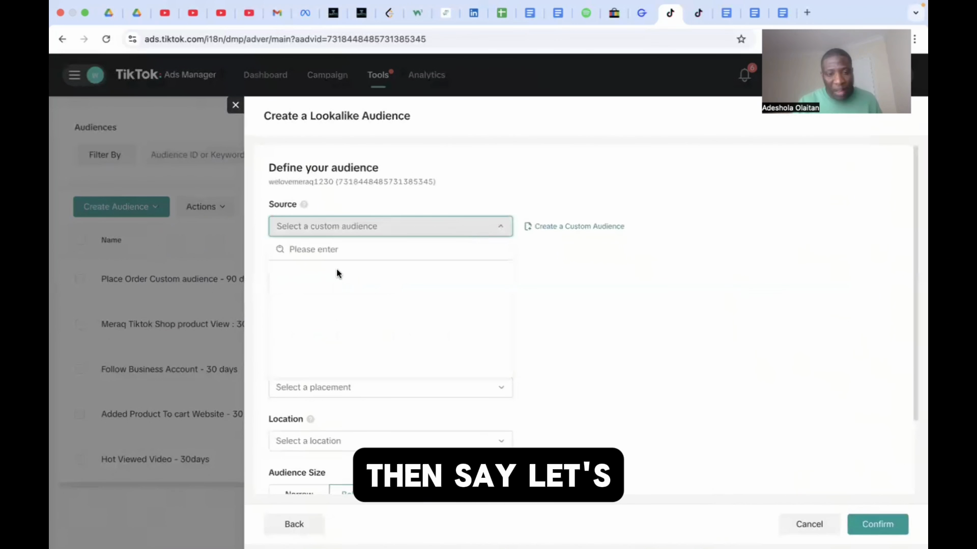
pyautogui.click(572, 227)
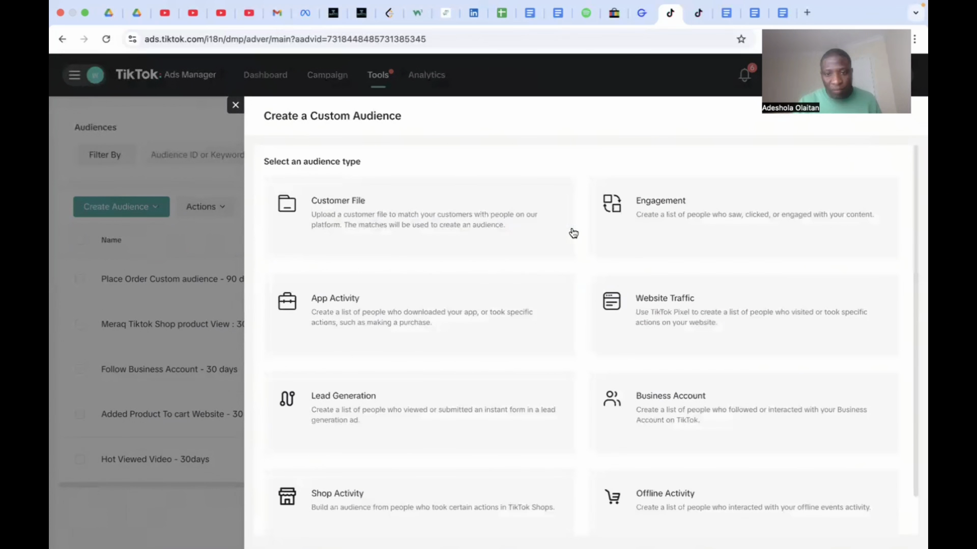
pyautogui.click(235, 105)
# - Start a lookalike audience and try to choose the new Place Order custom audience as its source
pyautogui.click(143, 208)
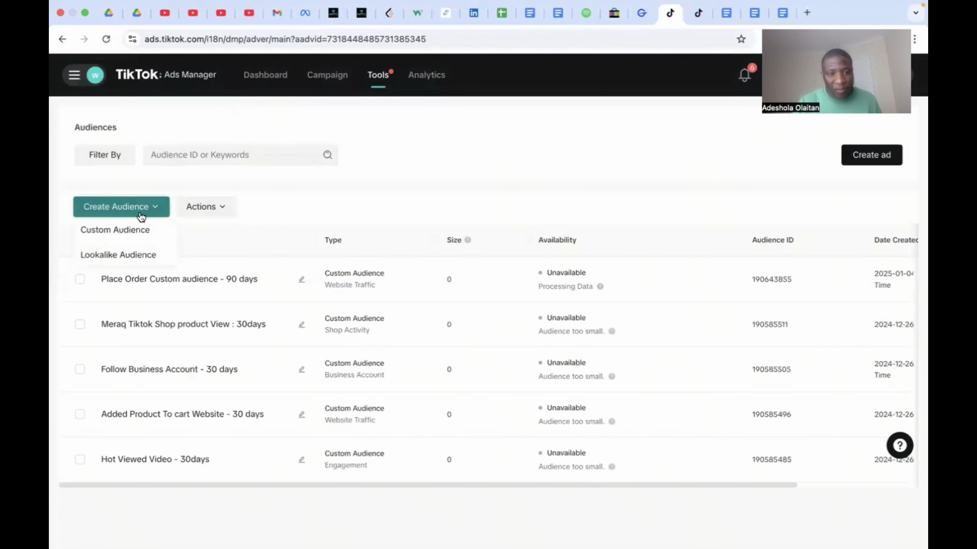
pyautogui.click(136, 254)
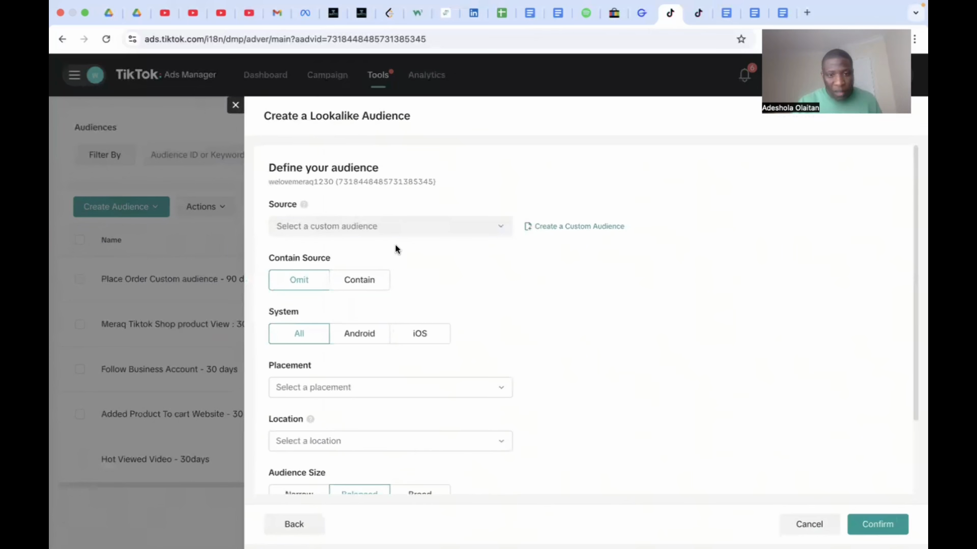
pyautogui.click(410, 226)
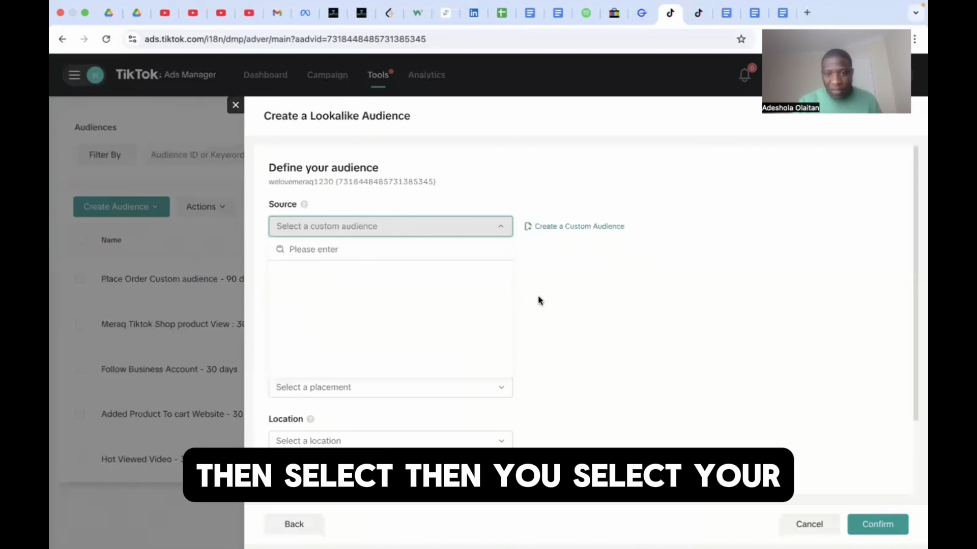
pyautogui.click(498, 288)
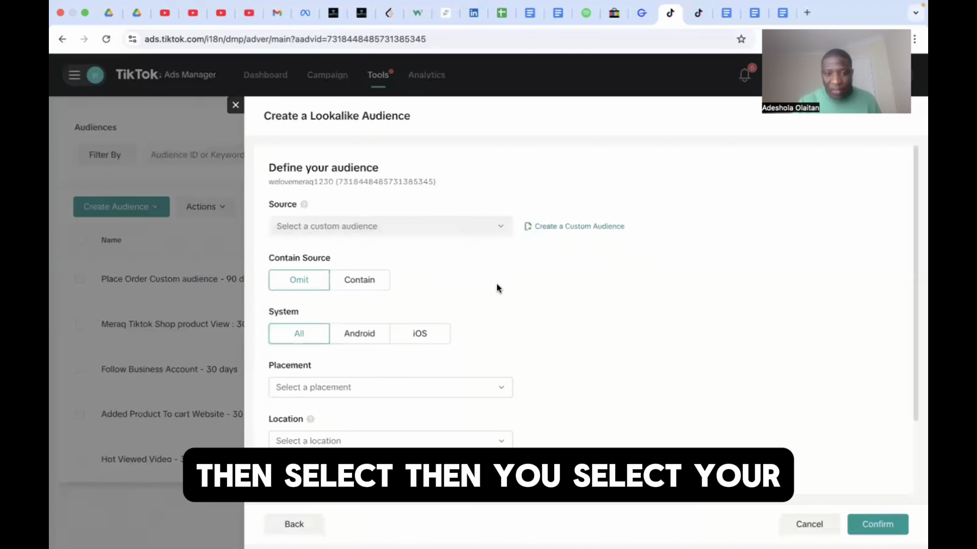
pyautogui.click(470, 230)
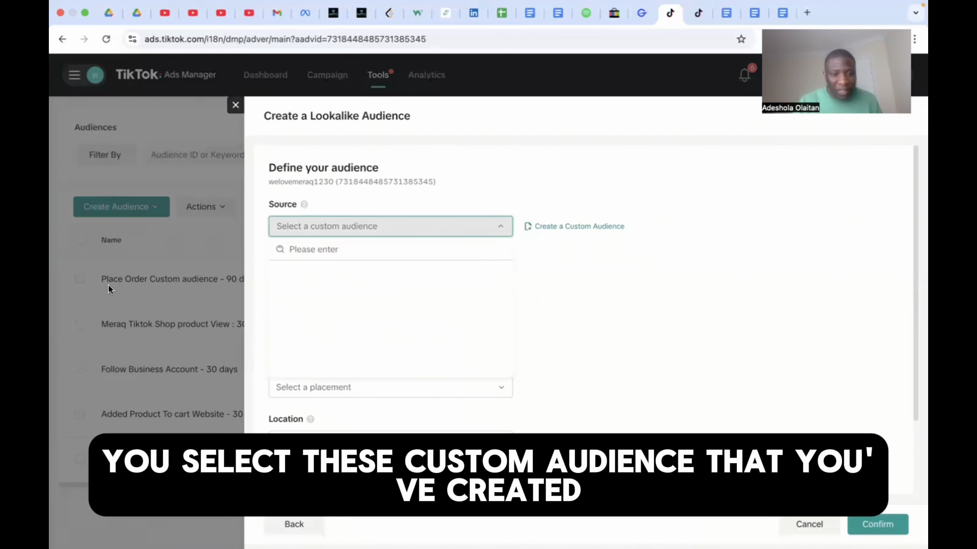
pyautogui.click(552, 251)
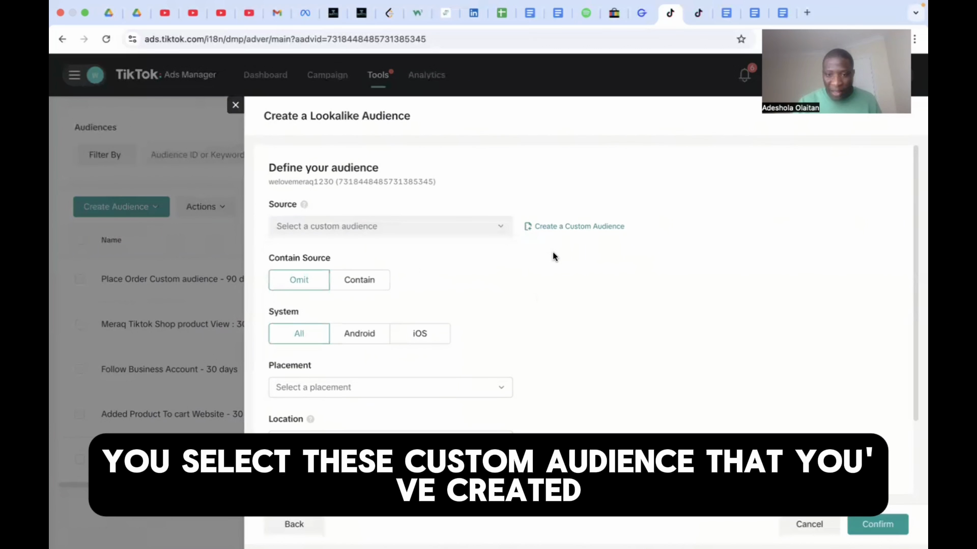
pyautogui.click(463, 232)
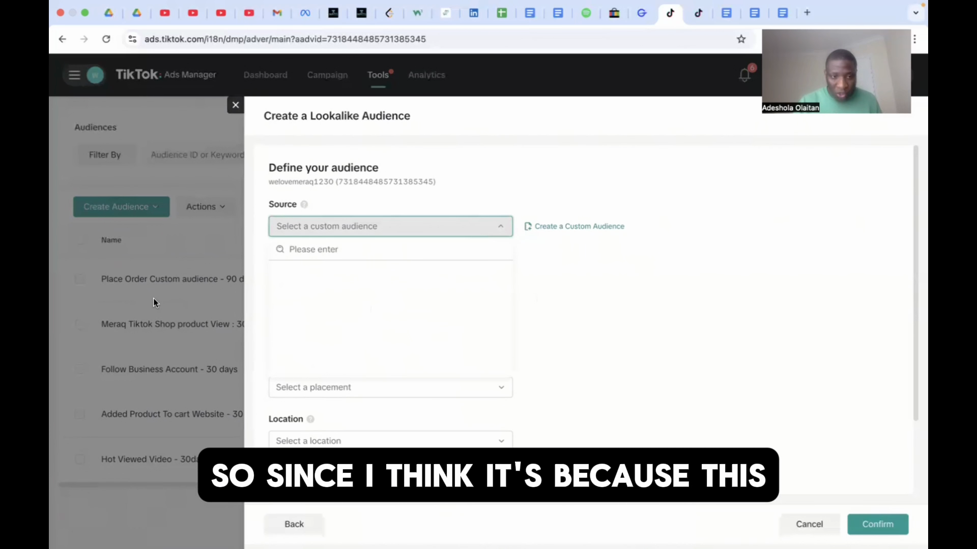
pyautogui.click(153, 298)
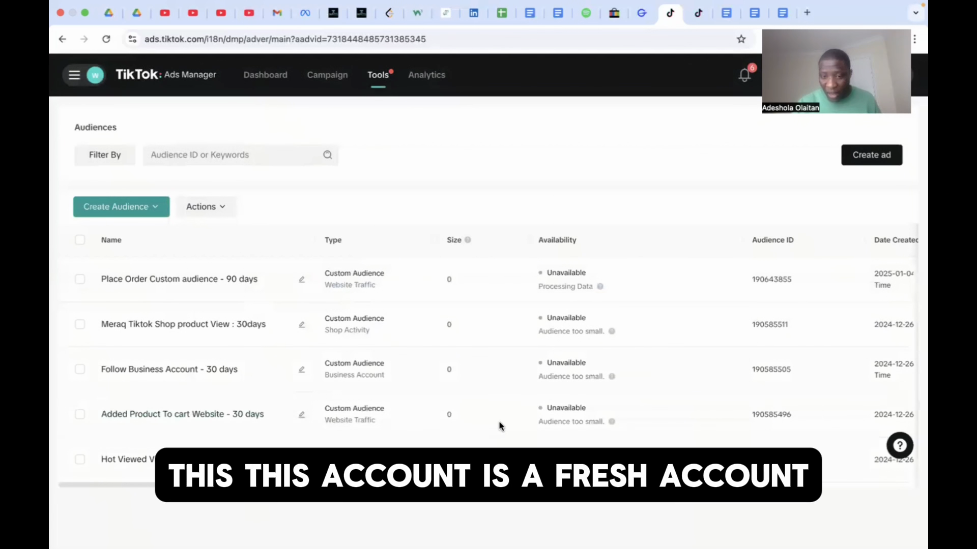
# - Start a lookalike audience, check its available source audiences and set Contain Source to Contain
pyautogui.click(145, 214)
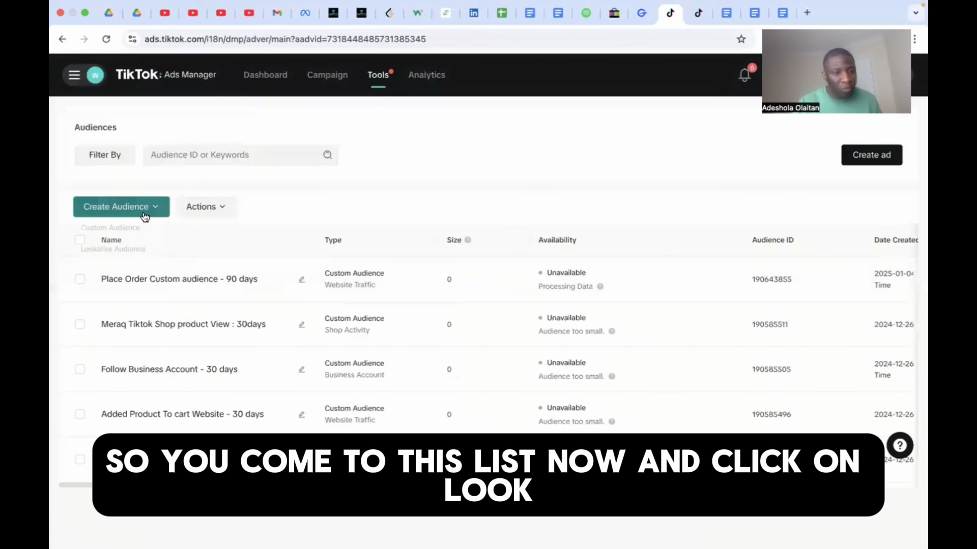
pyautogui.click(120, 254)
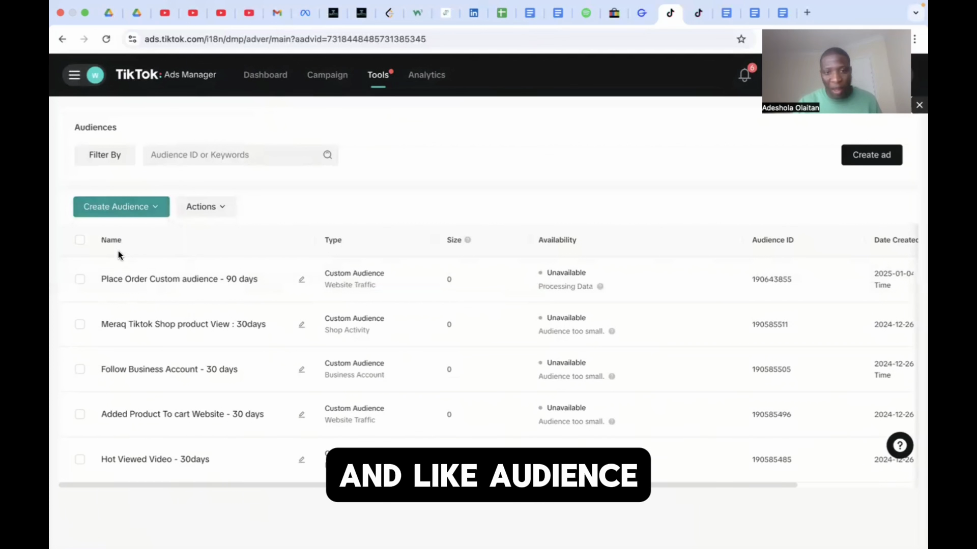
pyautogui.click(478, 235)
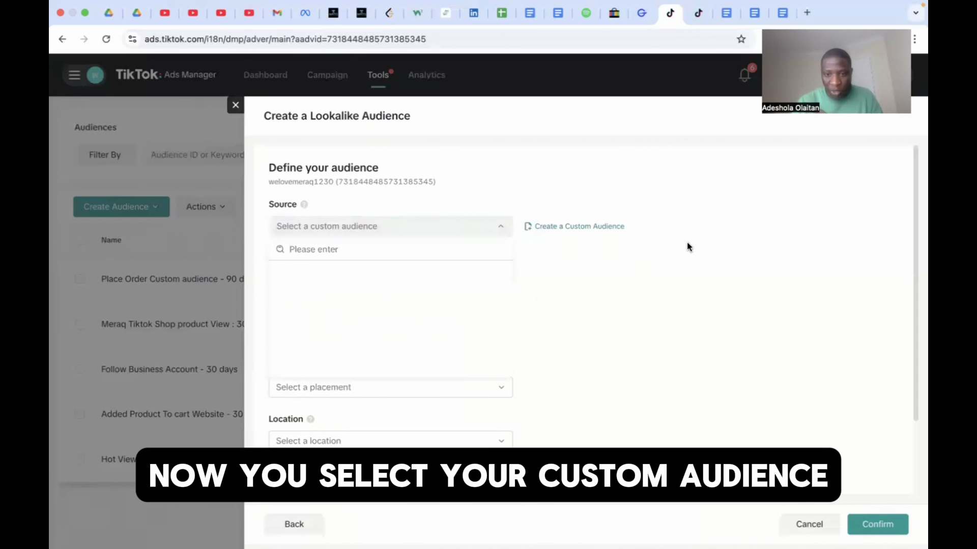
pyautogui.click(687, 246)
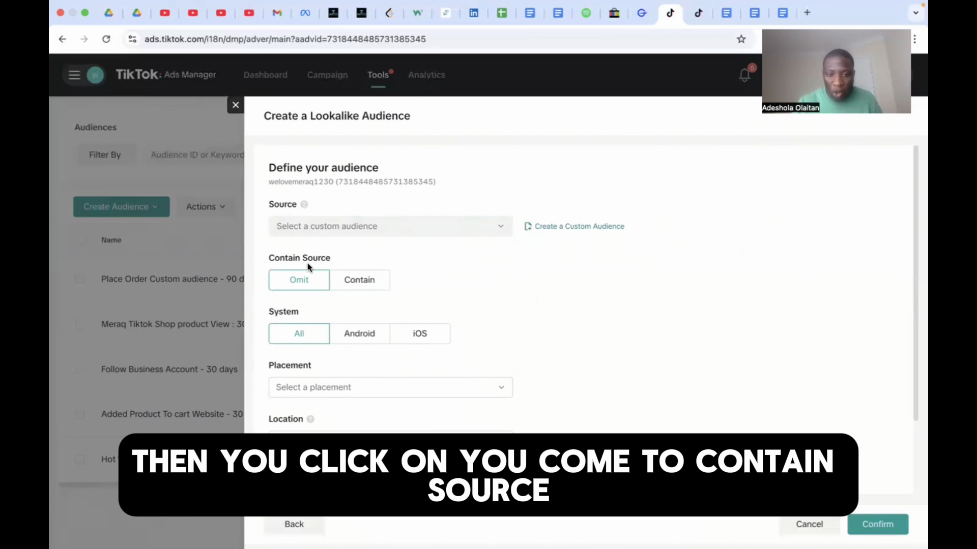
pyautogui.click(356, 281)
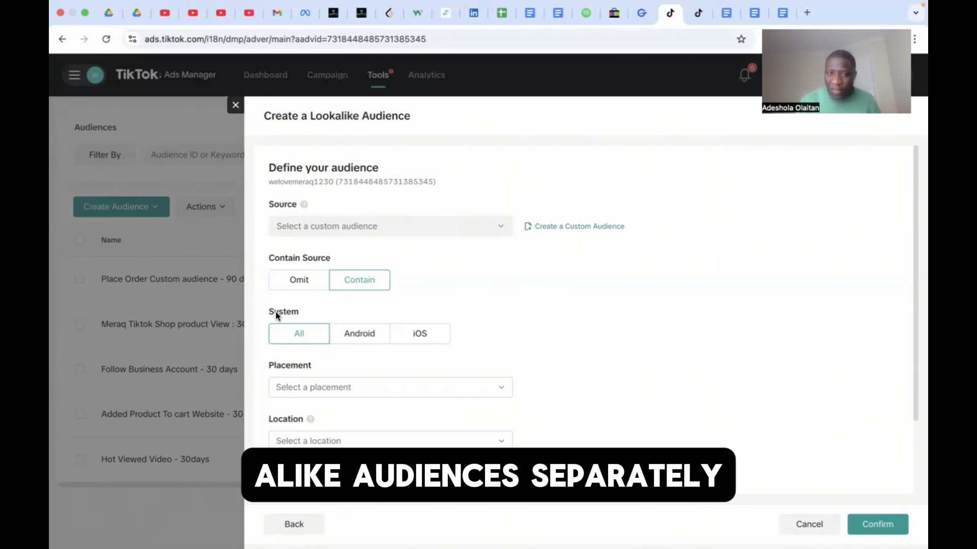
# - Try the Android and iOS options for the lookalike audience's system, and set it back to All
pyautogui.click(360, 338)
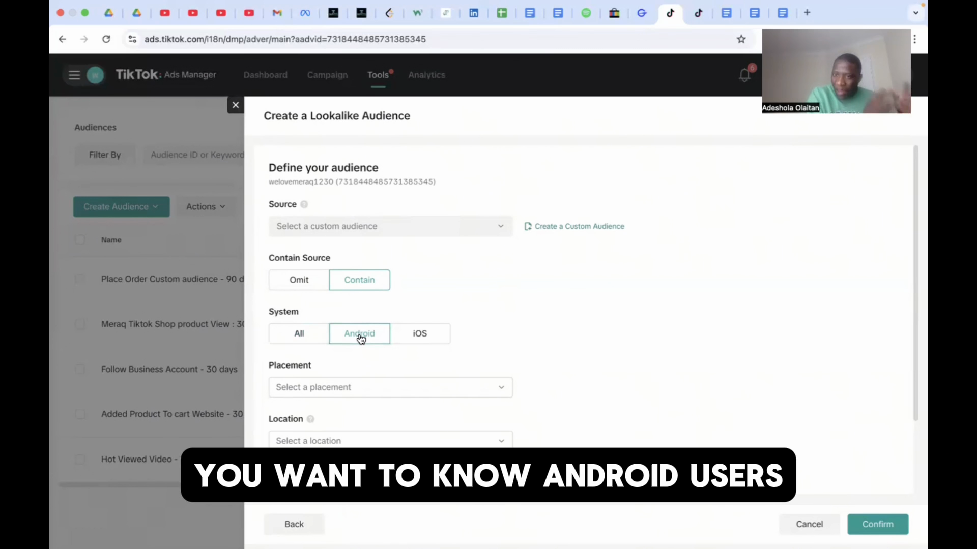
pyautogui.click(431, 335)
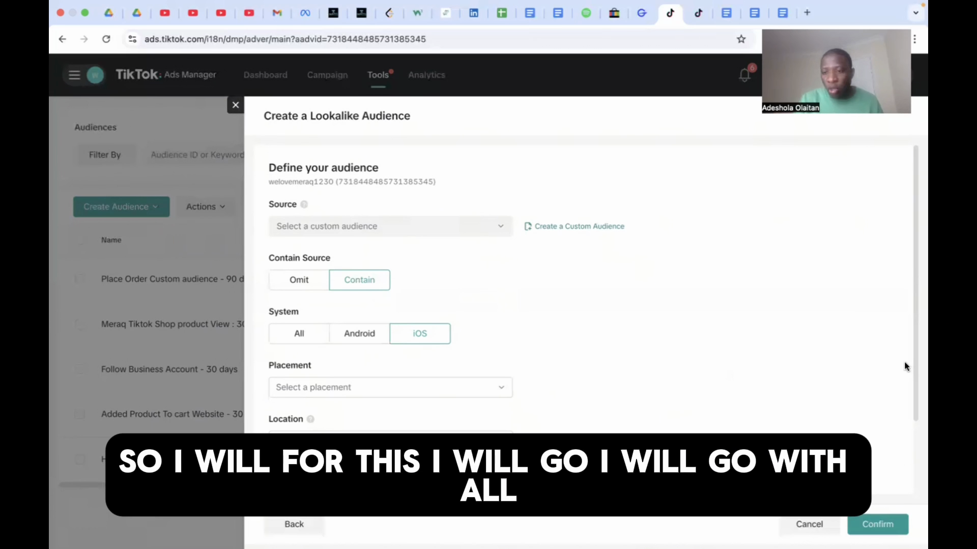
pyautogui.moveTo(913, 366); pyautogui.dragTo(911, 416)
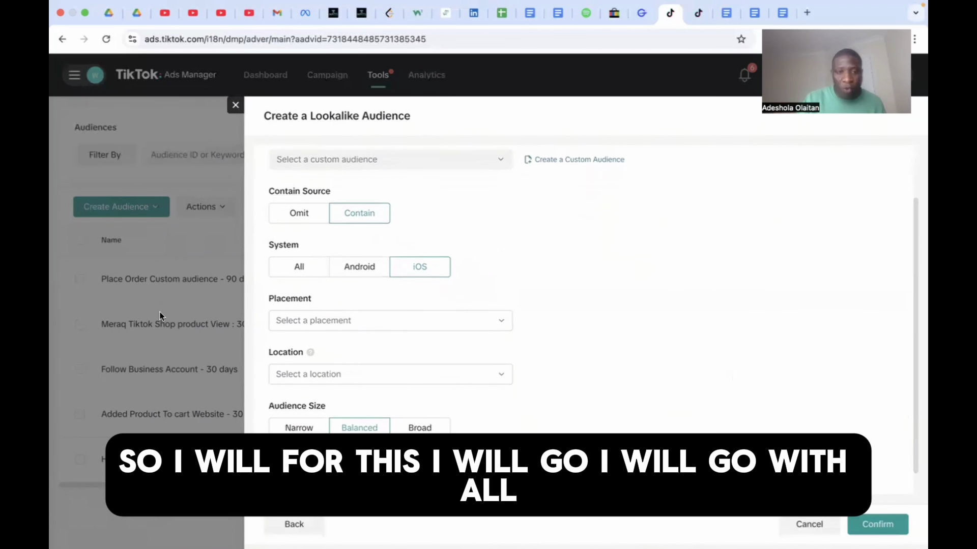
pyautogui.click(291, 266)
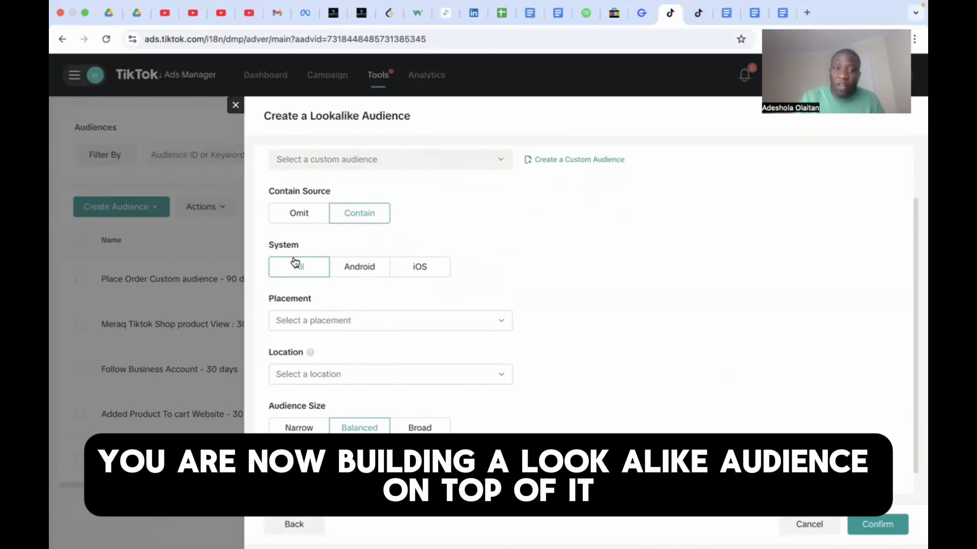
# - Search the lookalike audience's source list for "place o", and clear the search
pyautogui.click(416, 164)
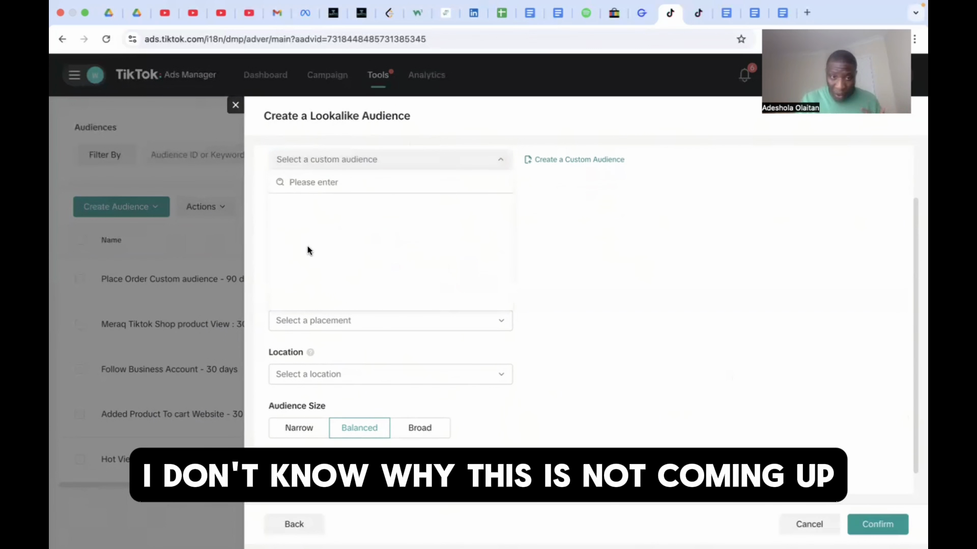
pyautogui.click(326, 193)
pyautogui.write('pla')
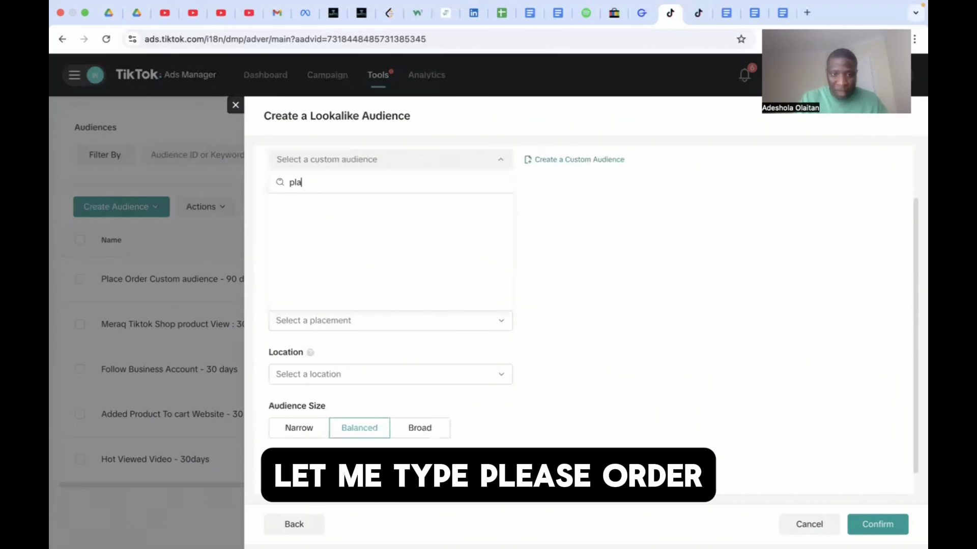
pyautogui.write('ce ')
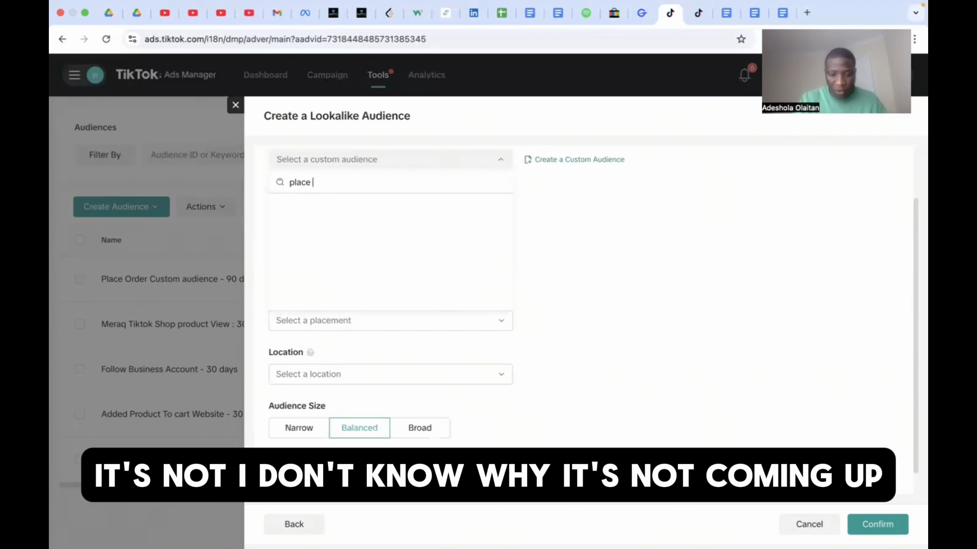
pyautogui.write('o')
pyautogui.press('BackSpace')
pyautogui.press('BackSpace')
pyautogui.press('BackSpace')
pyautogui.press('BackSpace')
pyautogui.press('BackSpace')
pyautogui.press('BackSpace')
pyautogui.press('BackSpace')
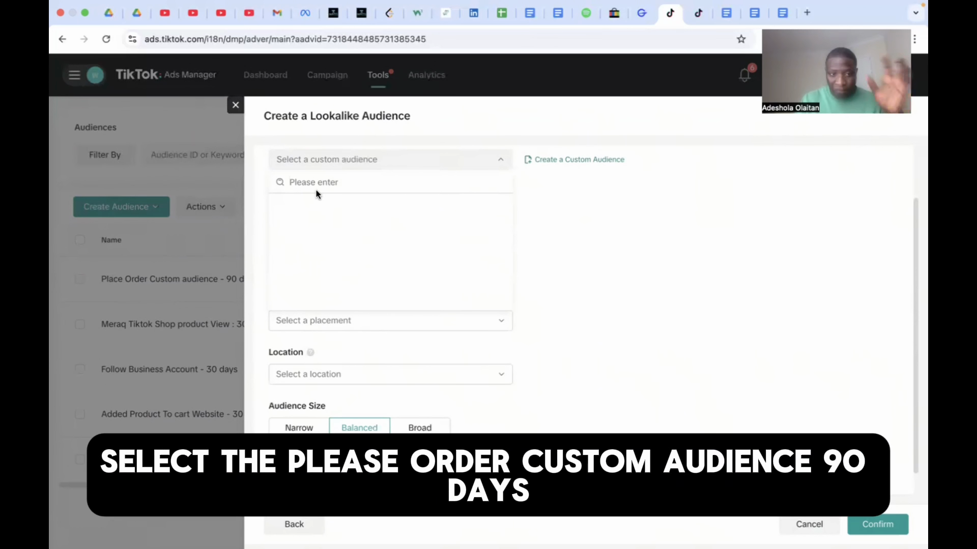
pyautogui.click(608, 234)
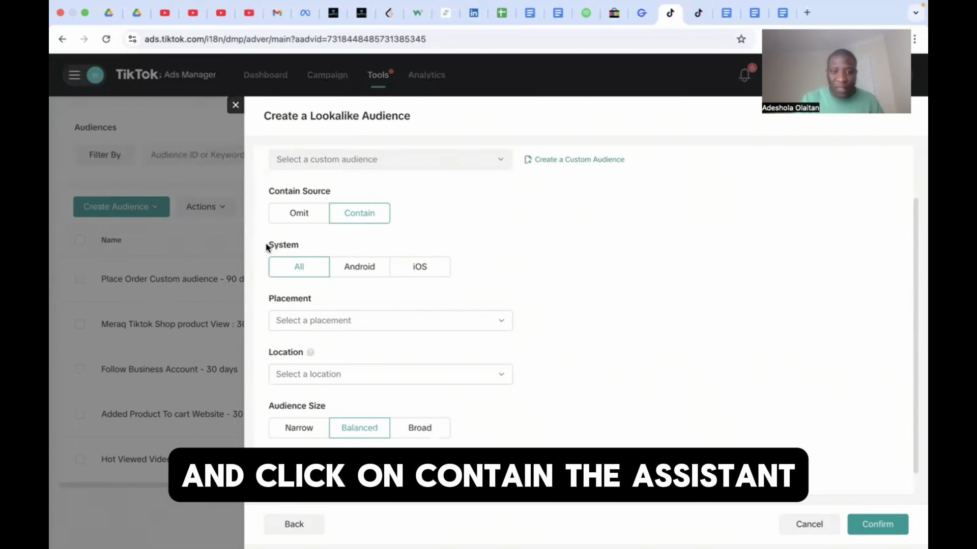
# - Set the lookalike audience's placement to TikTok, with All as the system
pyautogui.click(361, 275)
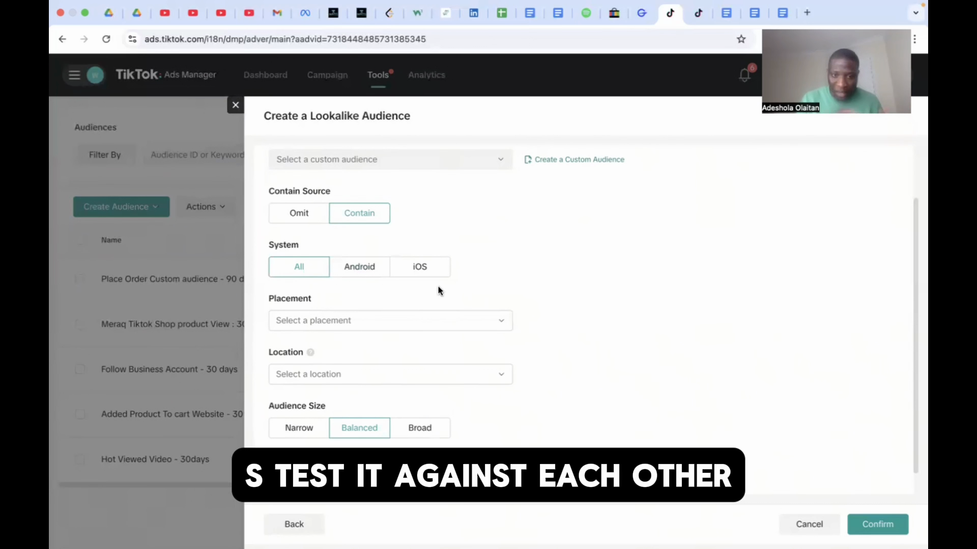
pyautogui.click(344, 328)
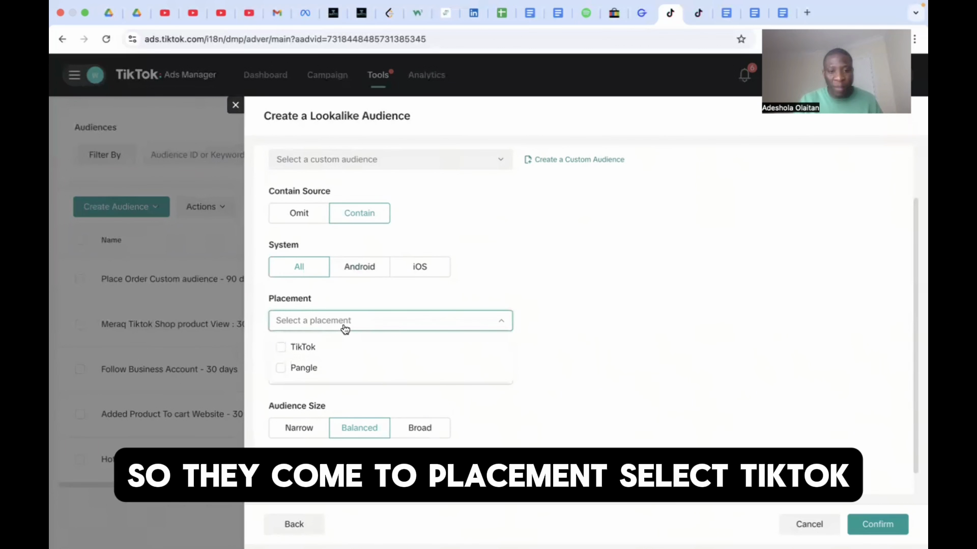
pyautogui.click(284, 347)
pyautogui.click(613, 292)
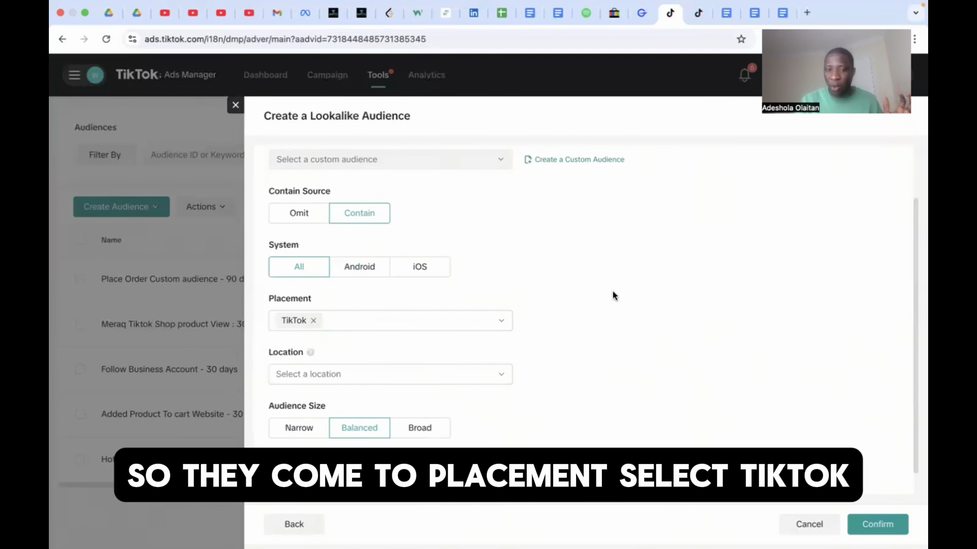
# - Find United States among the locations and select it for the lookalike audience
pyautogui.scroll(-1, 914, 407)
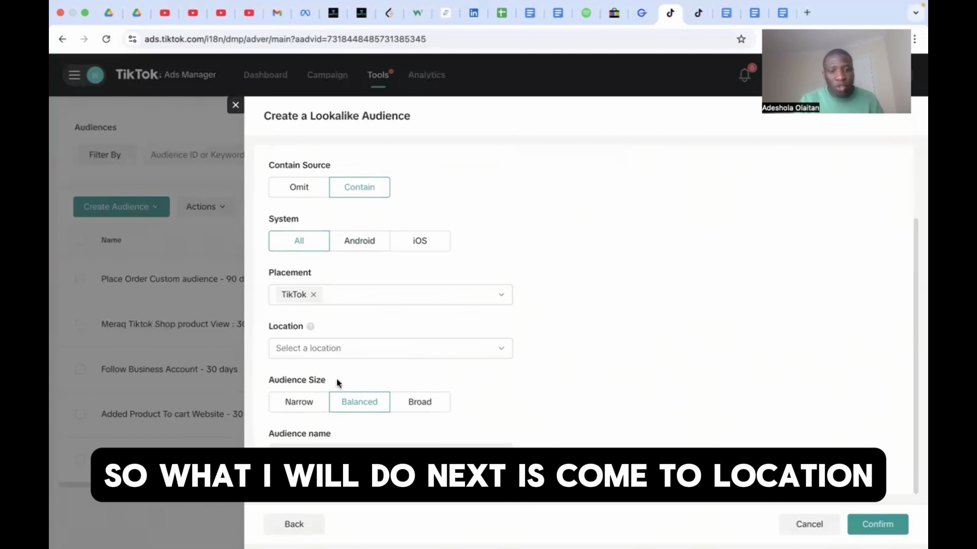
pyautogui.click(356, 362)
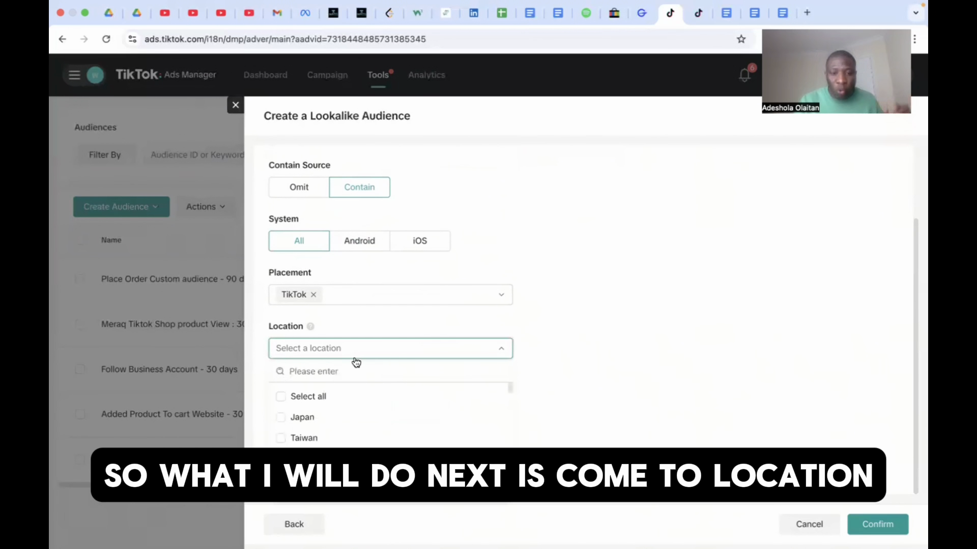
pyautogui.click(319, 371)
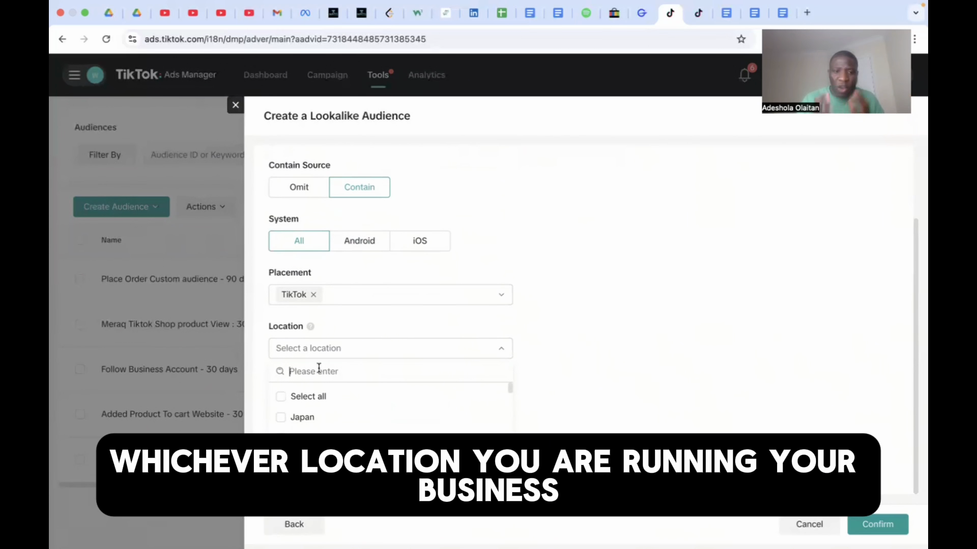
pyautogui.write('un')
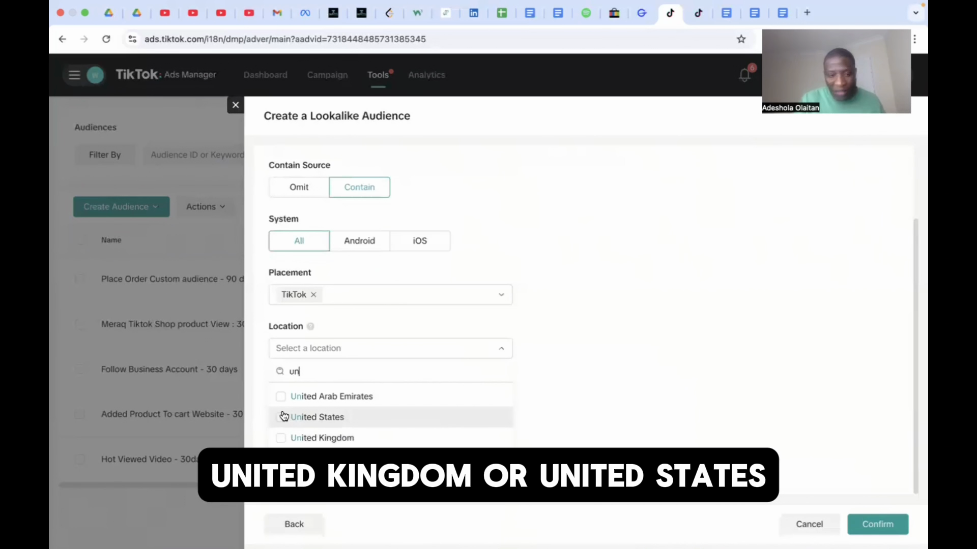
pyautogui.click(281, 417)
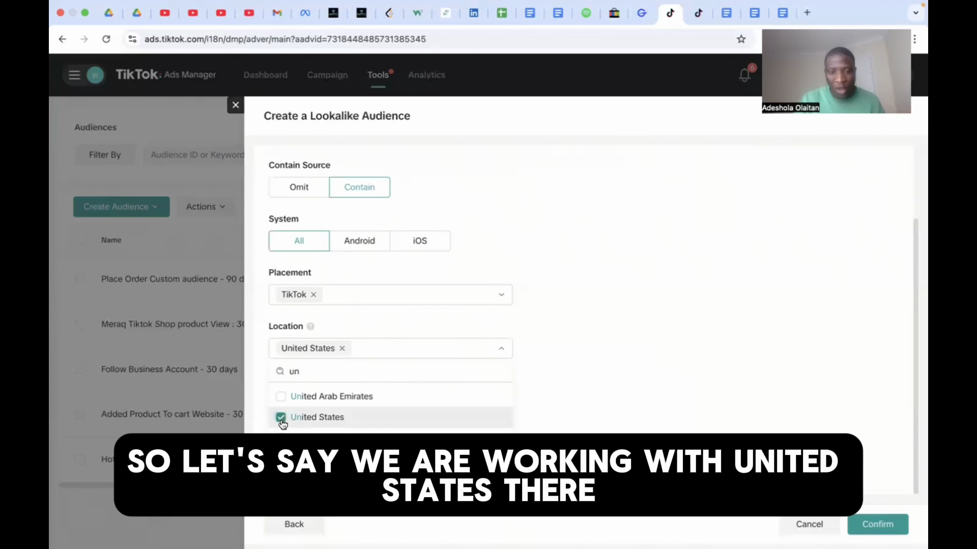
# - Try the Broad audience size for the lookalike audience, and set the size to Balanced
pyautogui.click(671, 405)
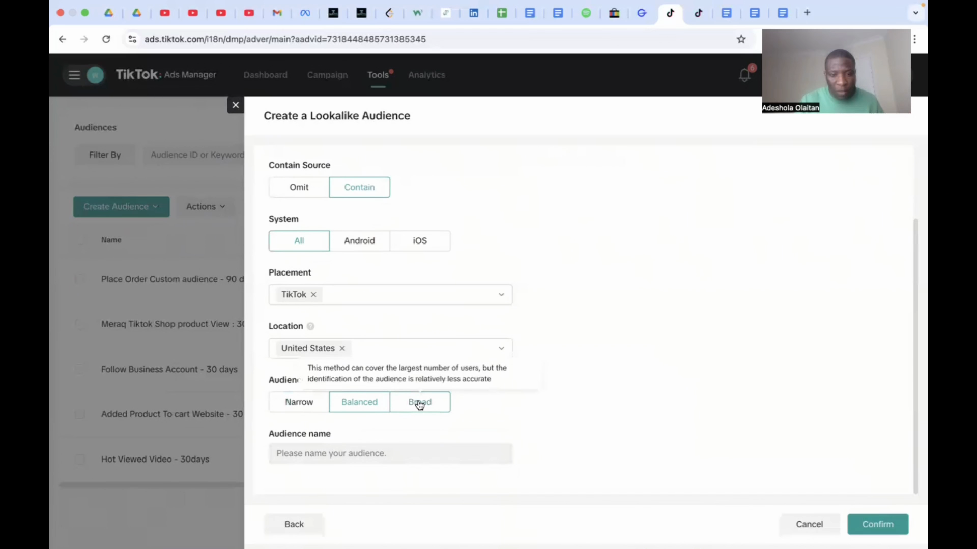
pyautogui.click(420, 403)
pyautogui.click(355, 405)
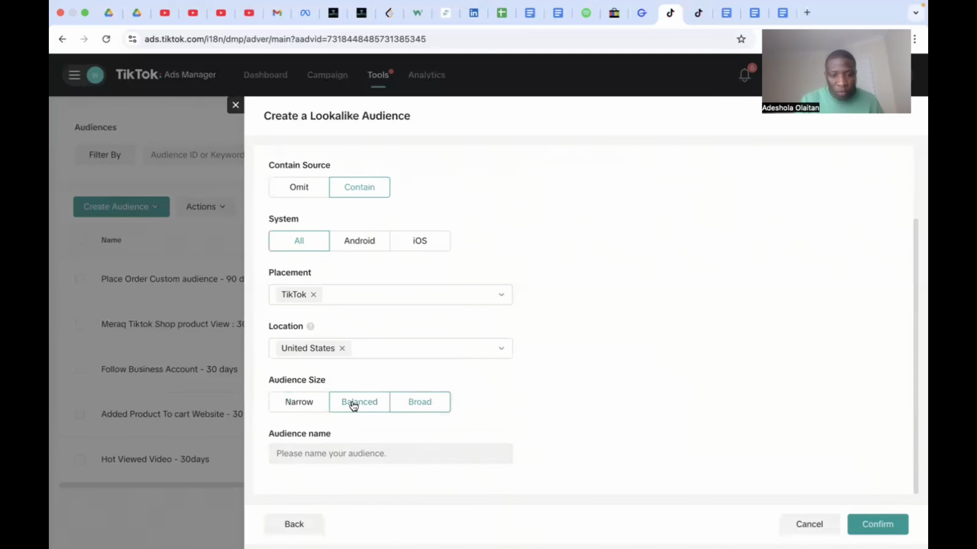
pyautogui.click(414, 404)
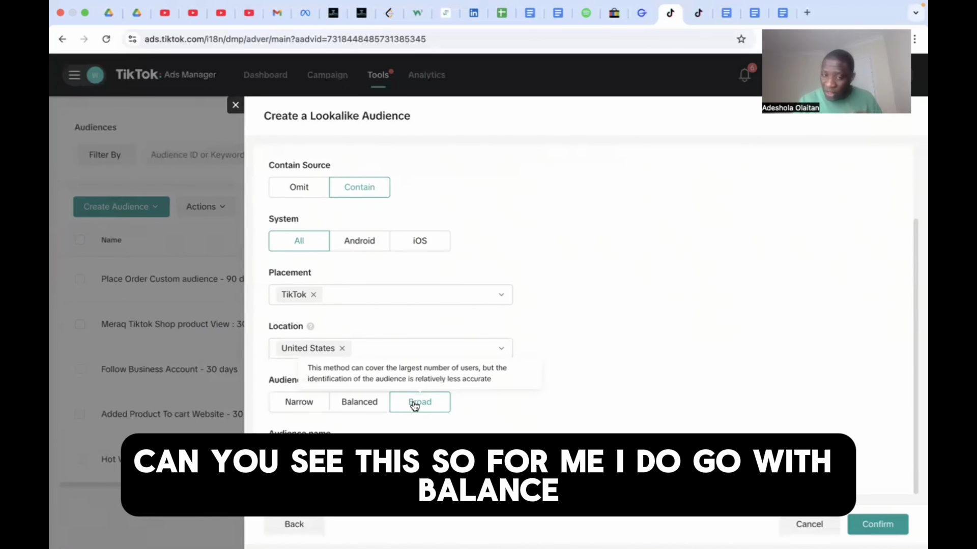
pyautogui.click(360, 403)
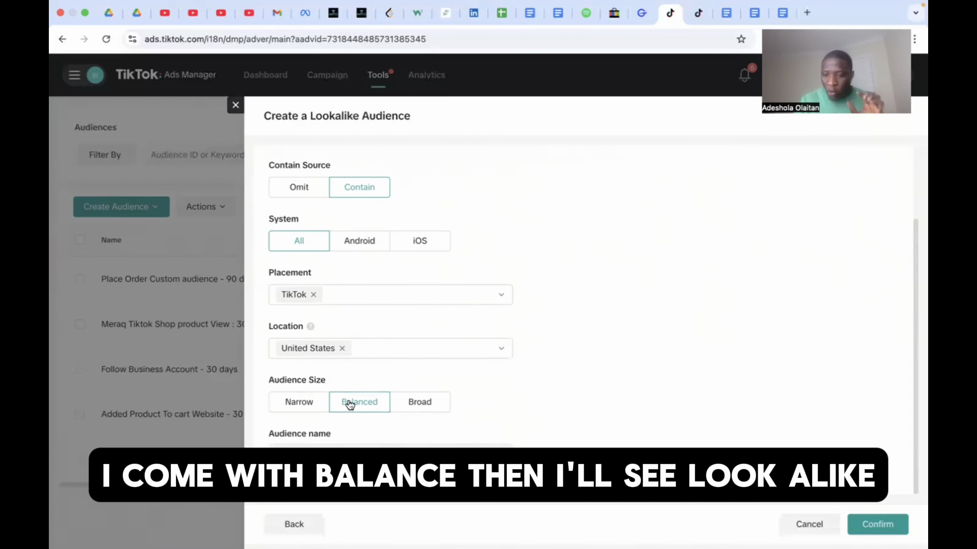
# - Name the lookalike audience "Lookalike audience - Web Place order" and try to confirm its creation
pyautogui.click(352, 455)
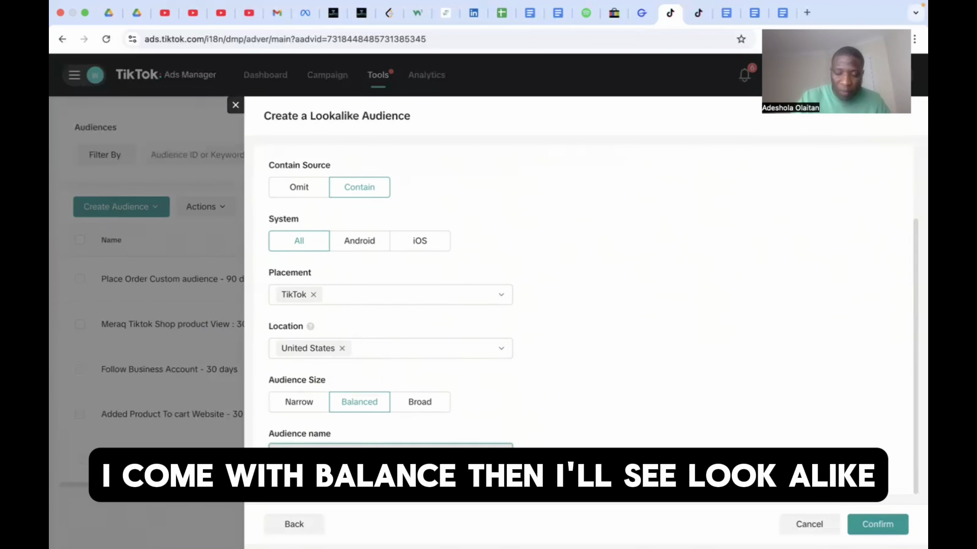
pyautogui.write('Lookal')
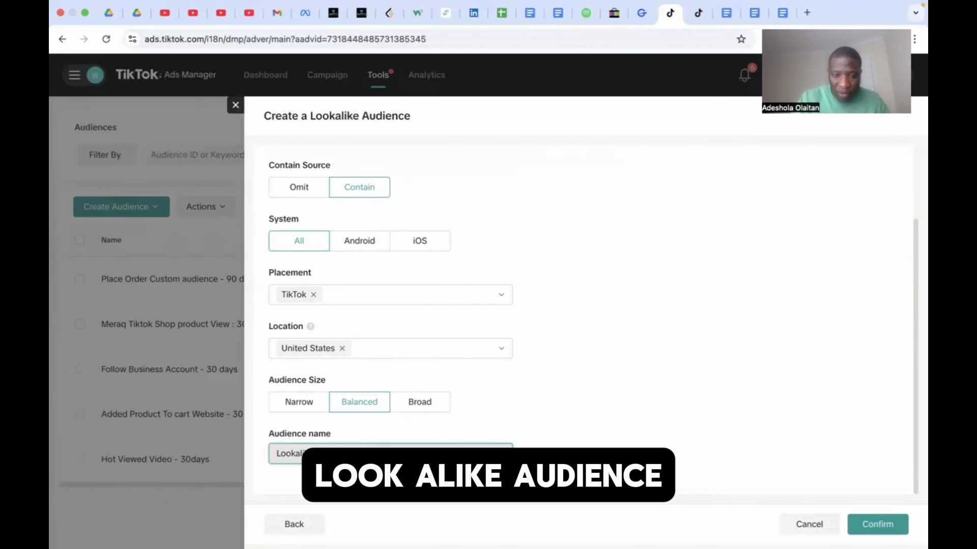
pyautogui.write('ike au')
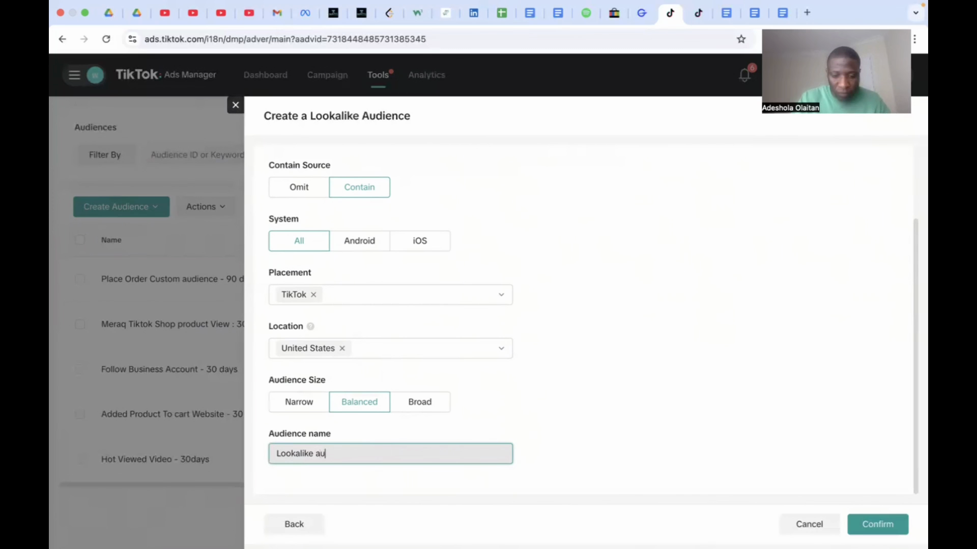
pyautogui.write('dience ')
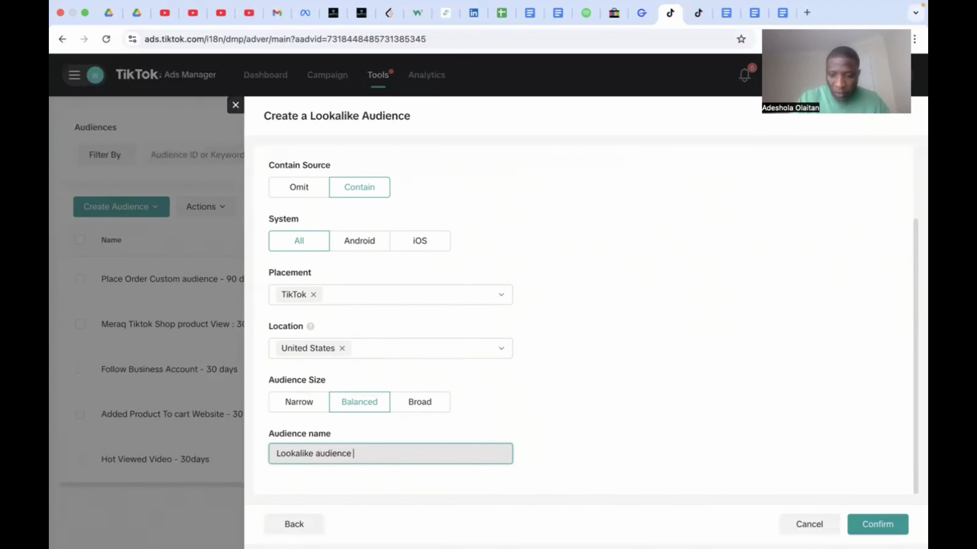
pyautogui.write('- Web')
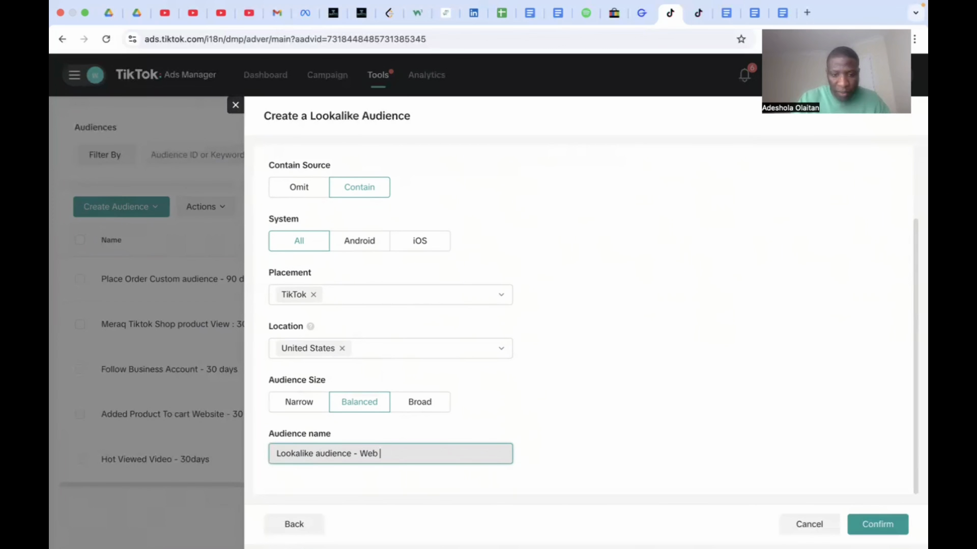
pyautogui.write(' P')
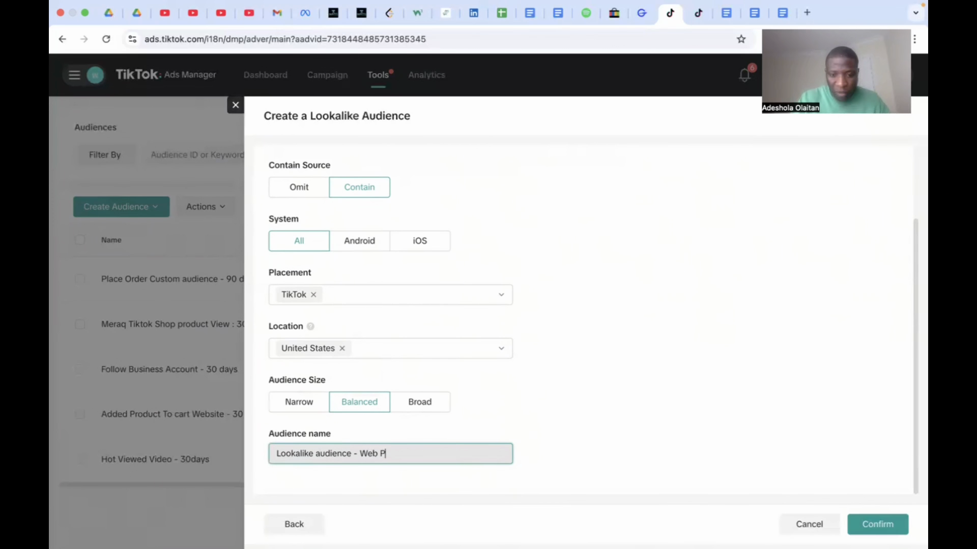
pyautogui.write('lace order')
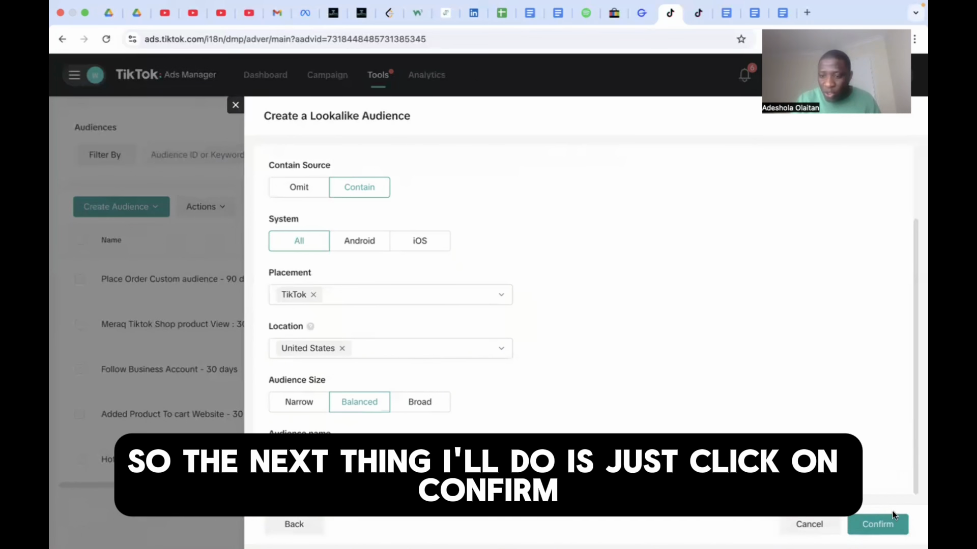
pyautogui.click(877, 525)
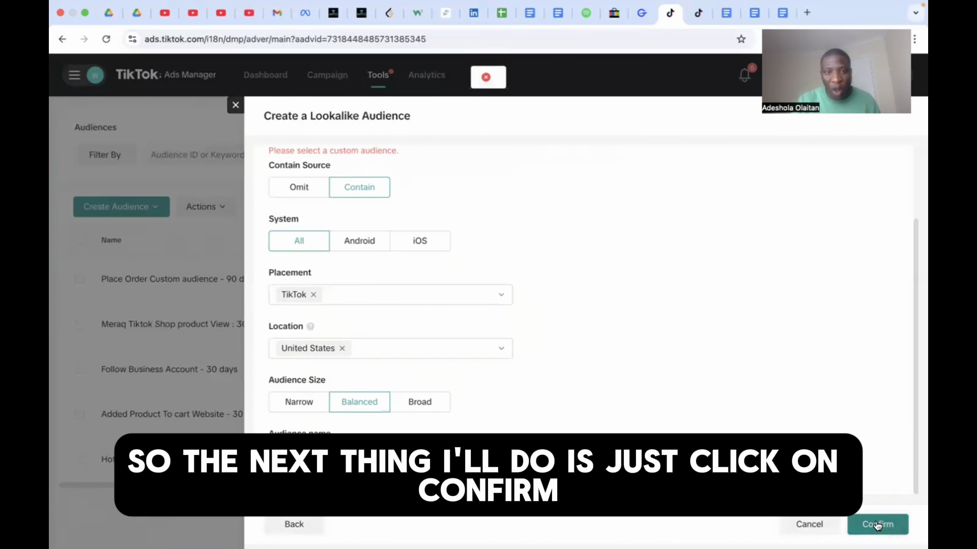
# - Check the lookalike audience's source list for a custom audience to select, and close the list
pyautogui.moveTo(915, 382); pyautogui.dragTo(918, 274)
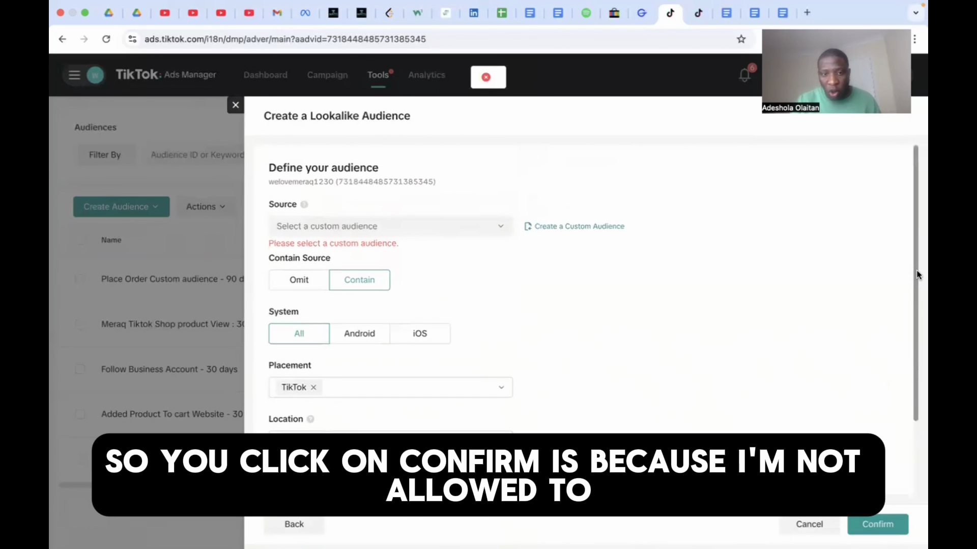
pyautogui.click(493, 225)
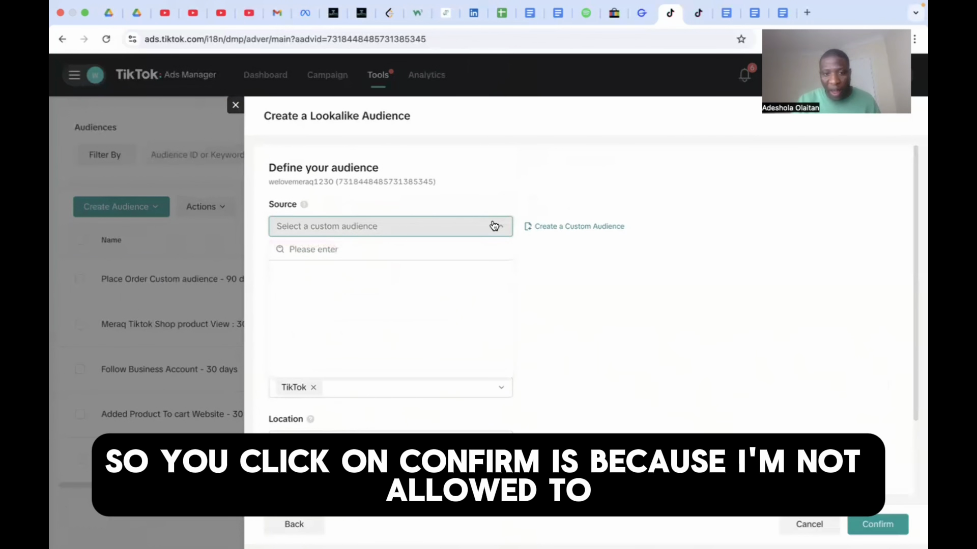
pyautogui.click(324, 247)
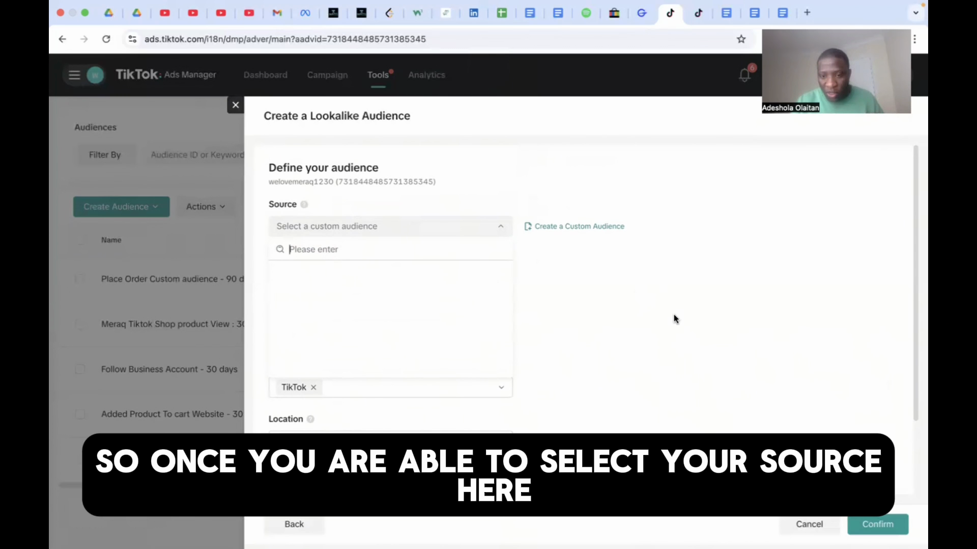
pyautogui.click(825, 380)
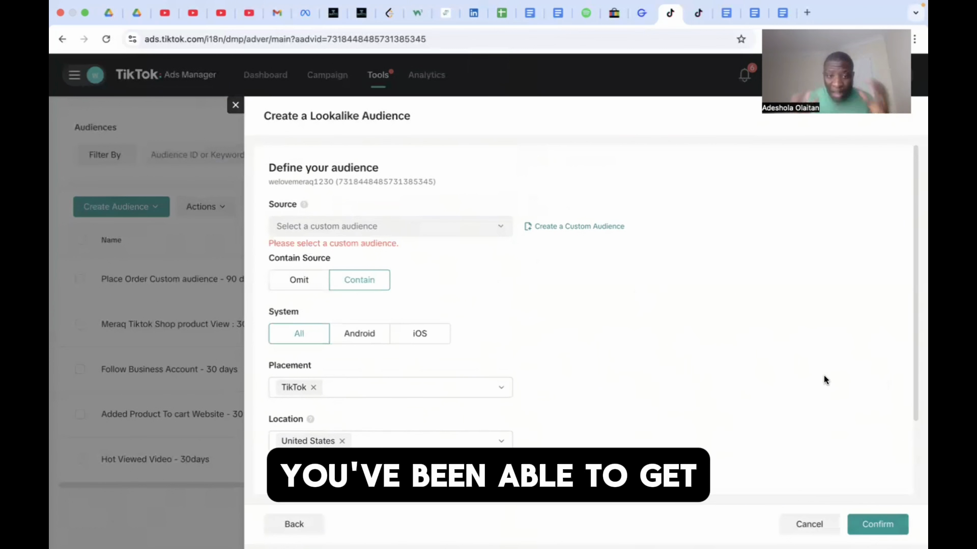